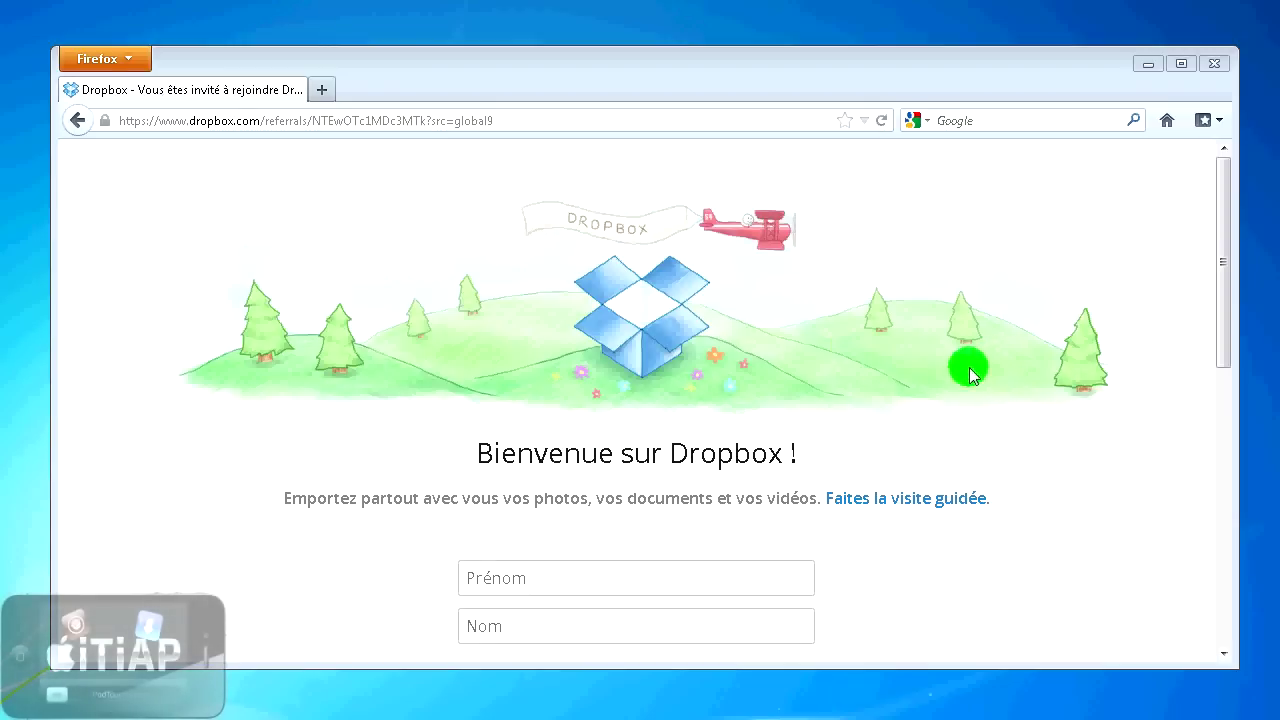
- Scroll down the Dropbox referral page to the 'Bienvenue sur Dropbox !' sign-up form
scroll(784, 432, "down", 2)
- Check the referral page's web address and try each sign-up field in turn
scroll(785, 438, "down", 3)
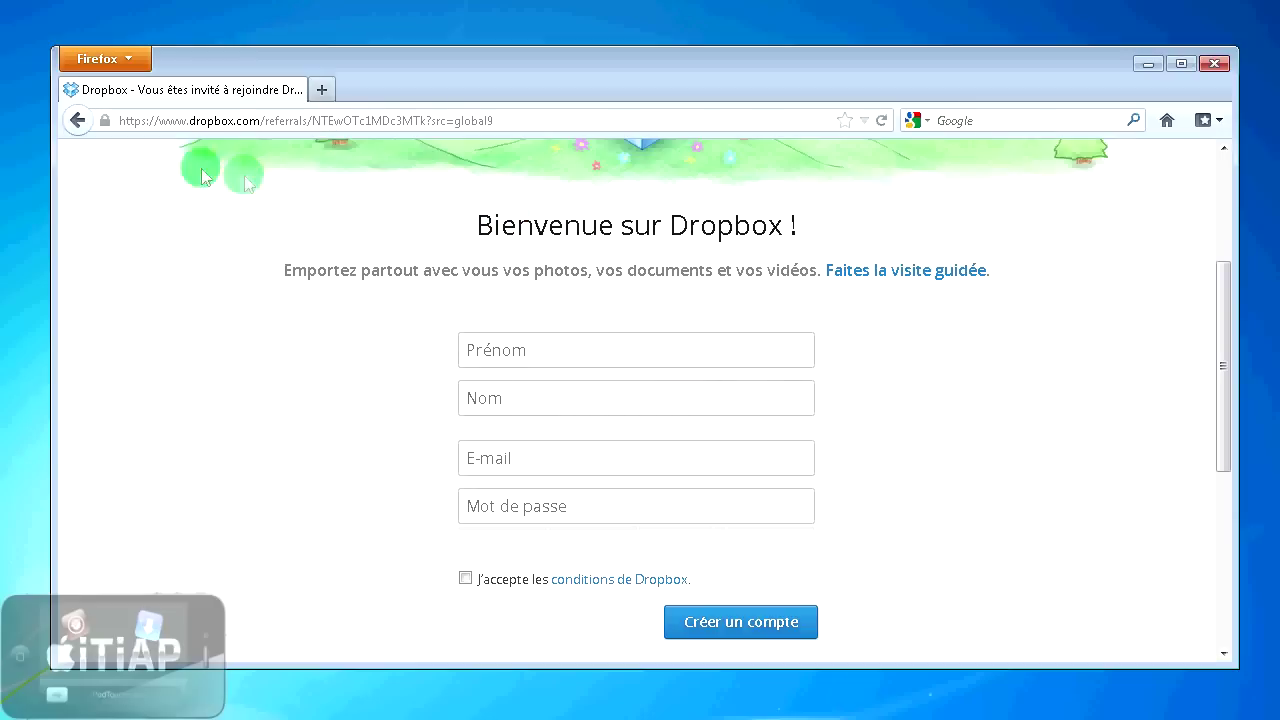
left_click(210, 120)
left_click(515, 225)
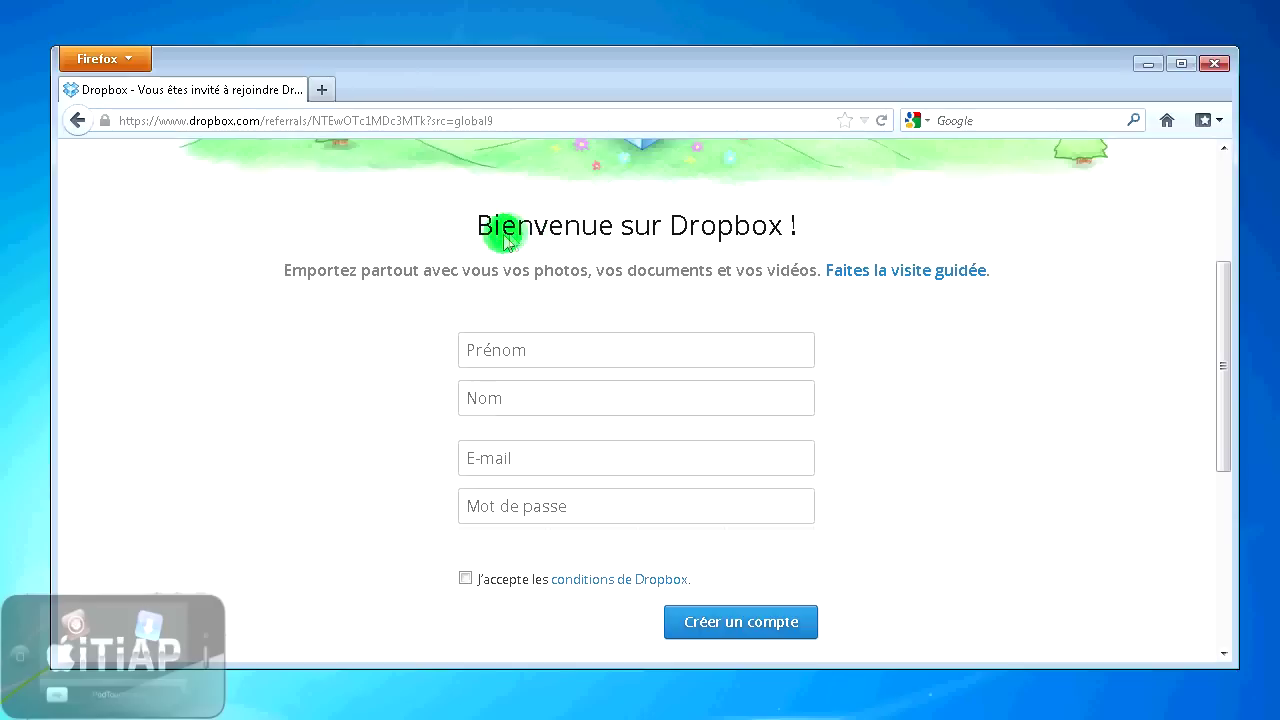
scroll(580, 251, "up", 4)
scroll(540, 510, "down", 4)
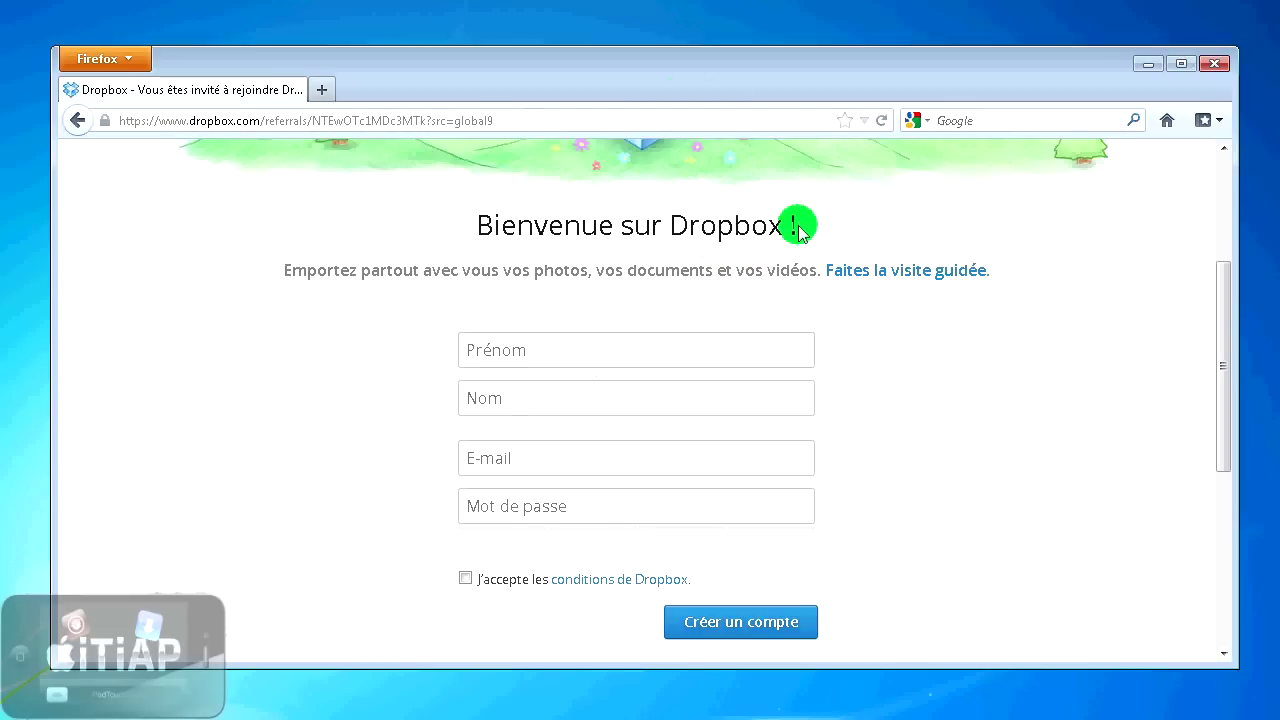
left_click(718, 356)
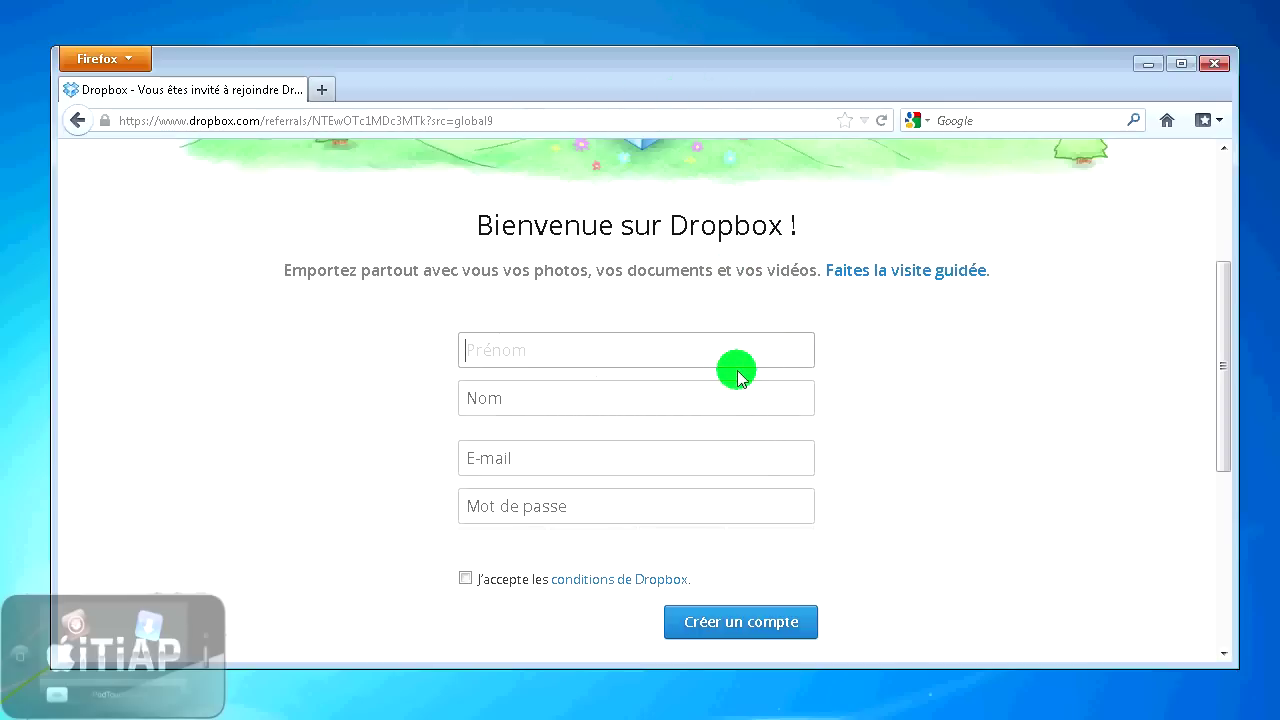
left_click(737, 398)
left_click(733, 465)
left_click(737, 515)
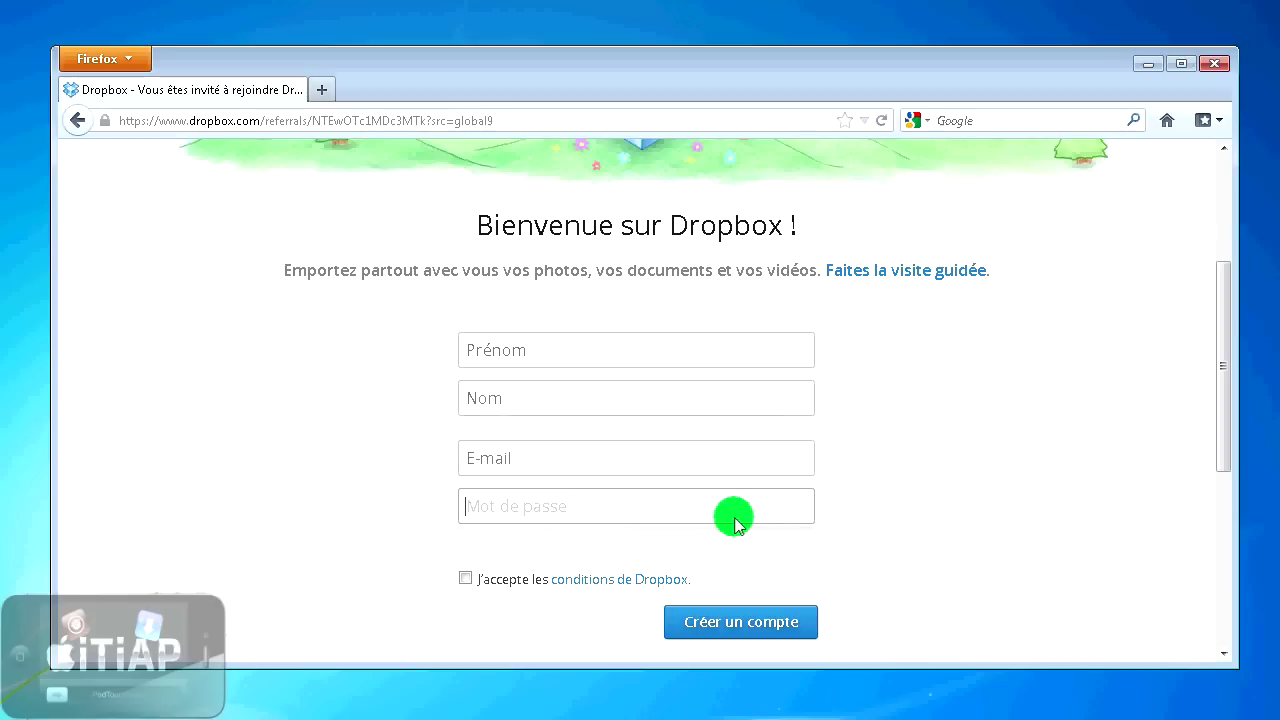
left_click(660, 362)
- Enter the user's first name, last name, e-mail and password, then create the account
key("Tab")
key("Tab")
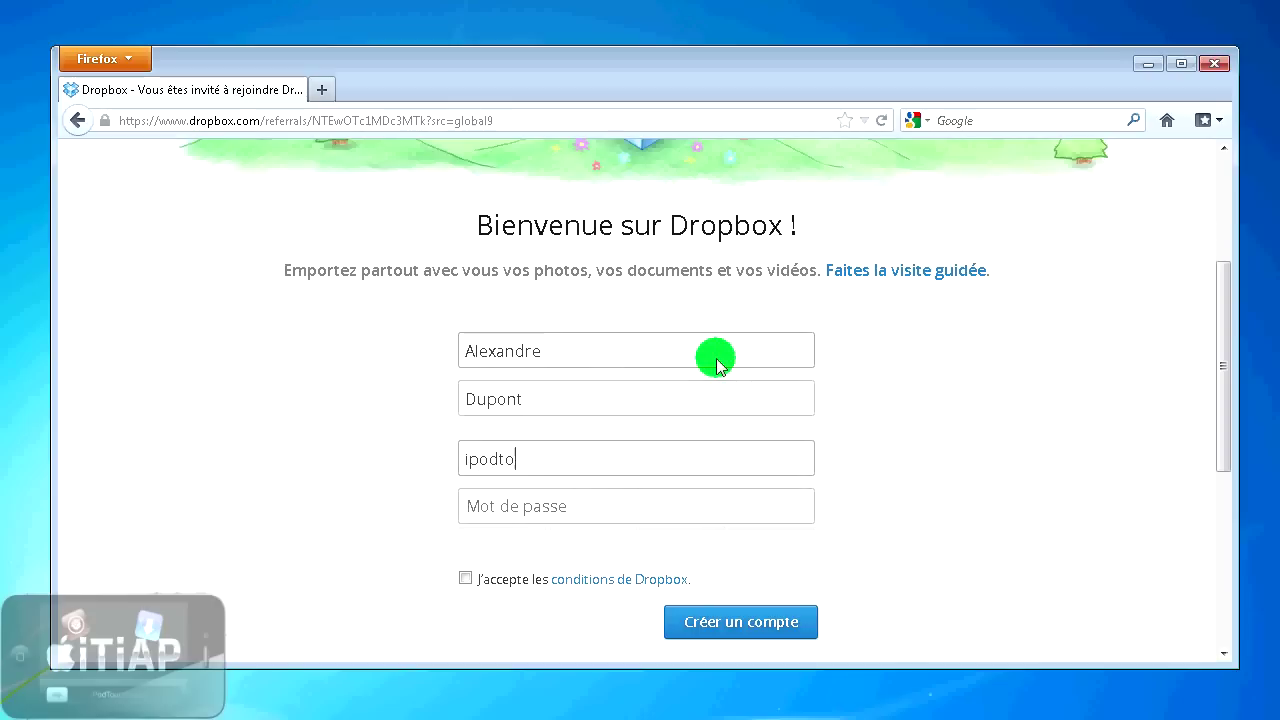
key("Tab")
type("•••")
key("BackSpace")
key("BackSpace")
key("BackSpace")
type("••")
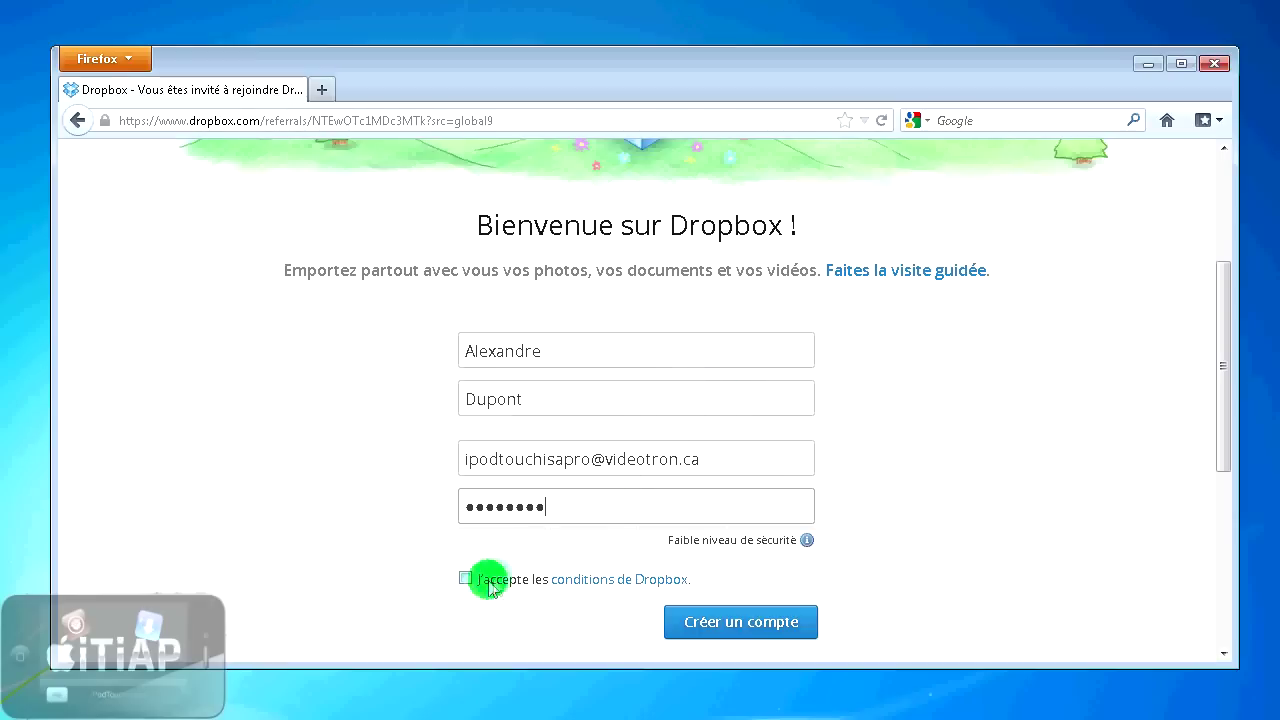
left_click(763, 623)
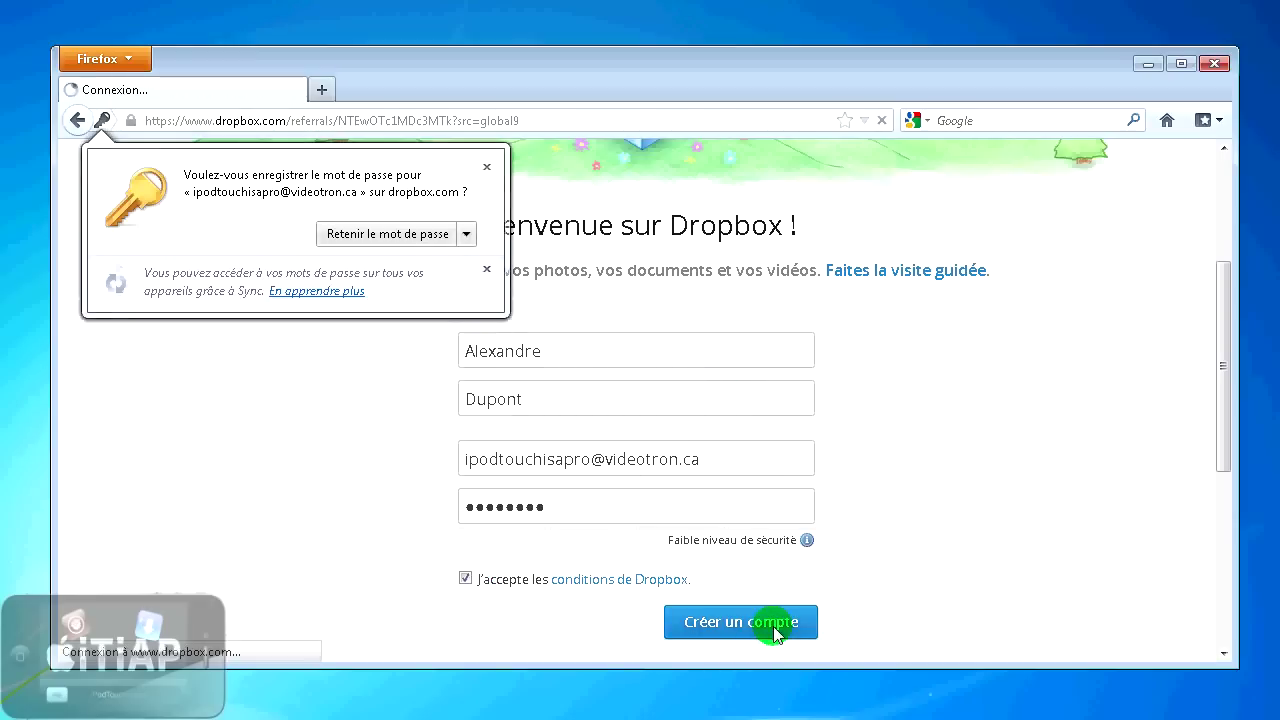
- Decline Firefox's offer to save the password and save the Dropbox installer file
left_click(466, 234)
left_click(460, 284)
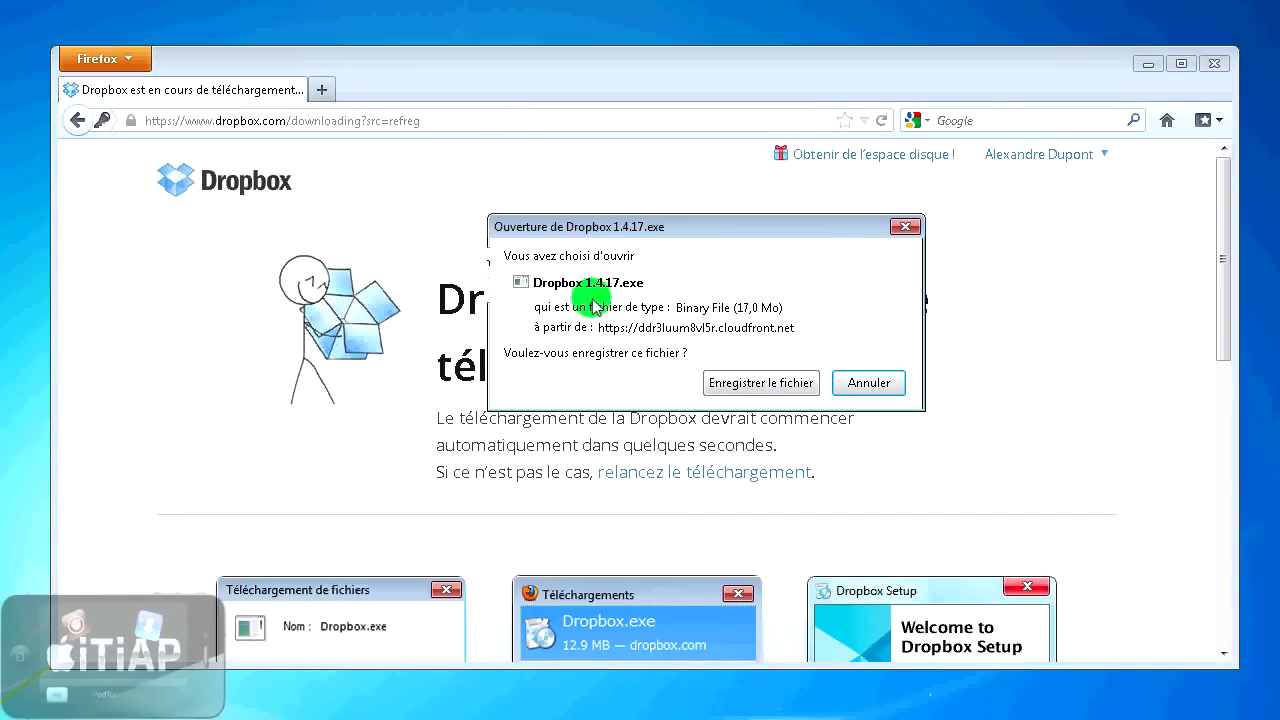
left_click(760, 382)
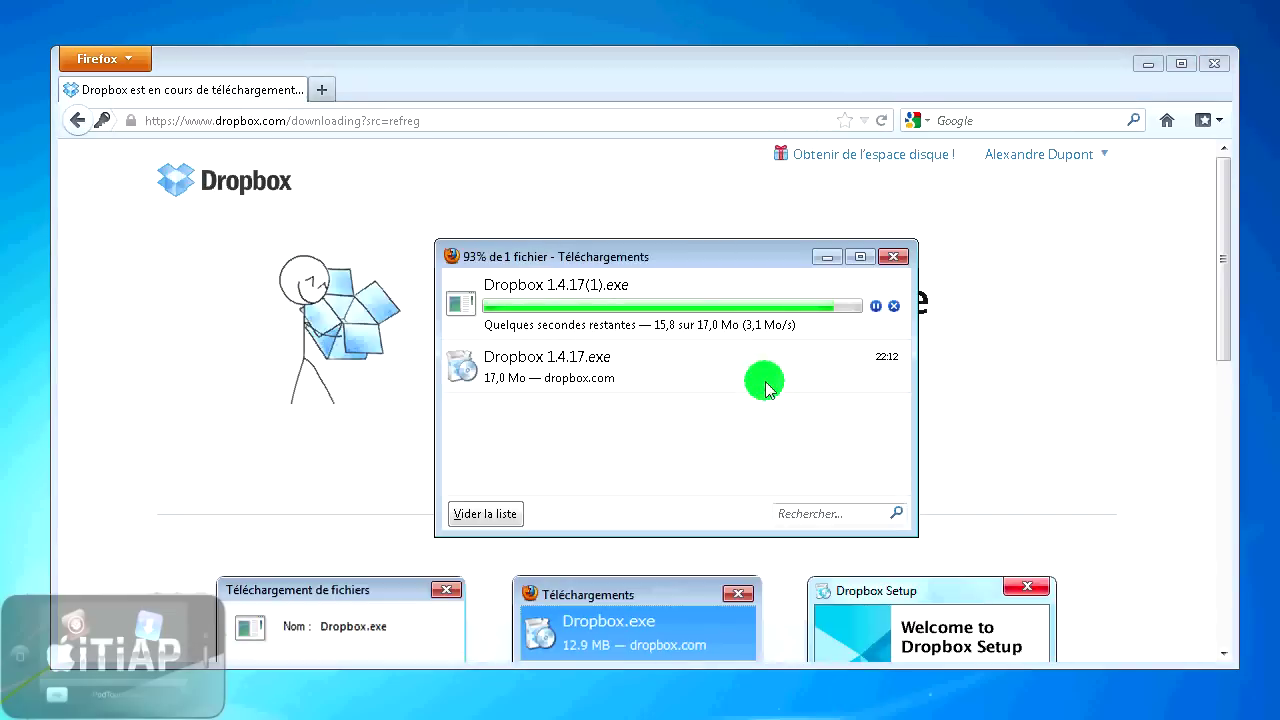
- Run the downloaded Dropbox installer despite the security warning, then close the downloads window
left_click_drag(632, 265, 582, 251)
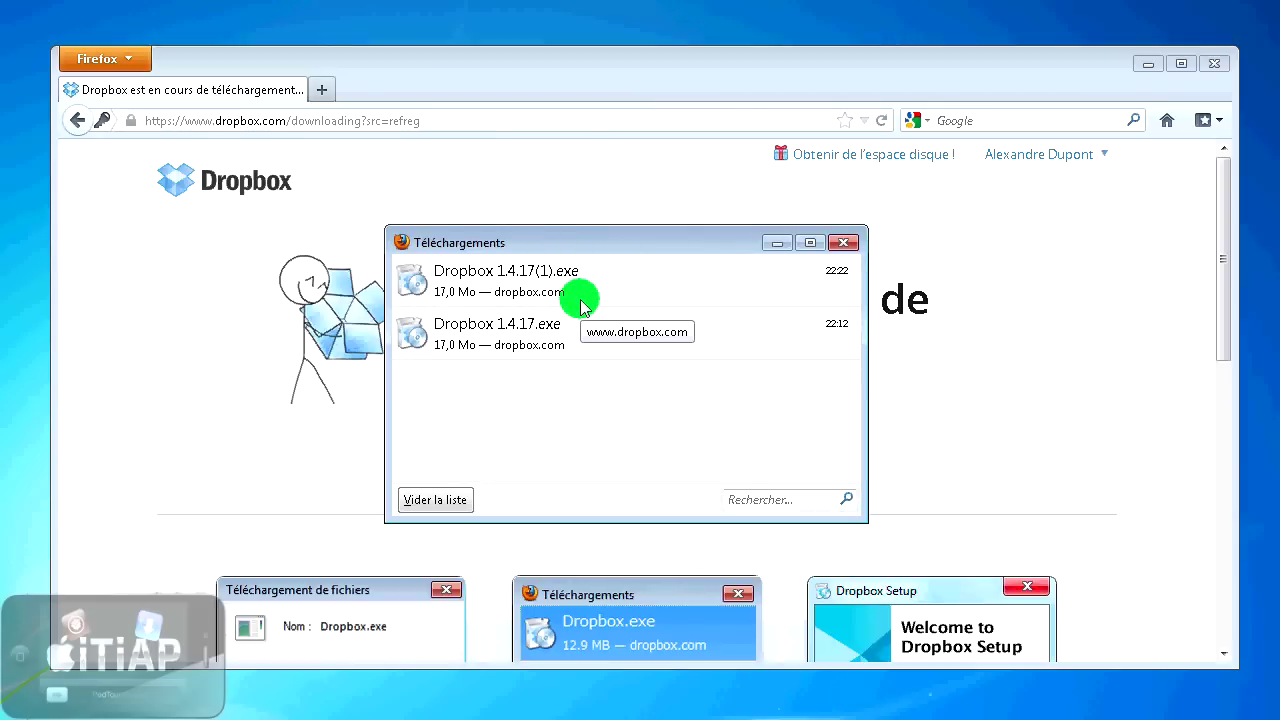
double_click(558, 290)
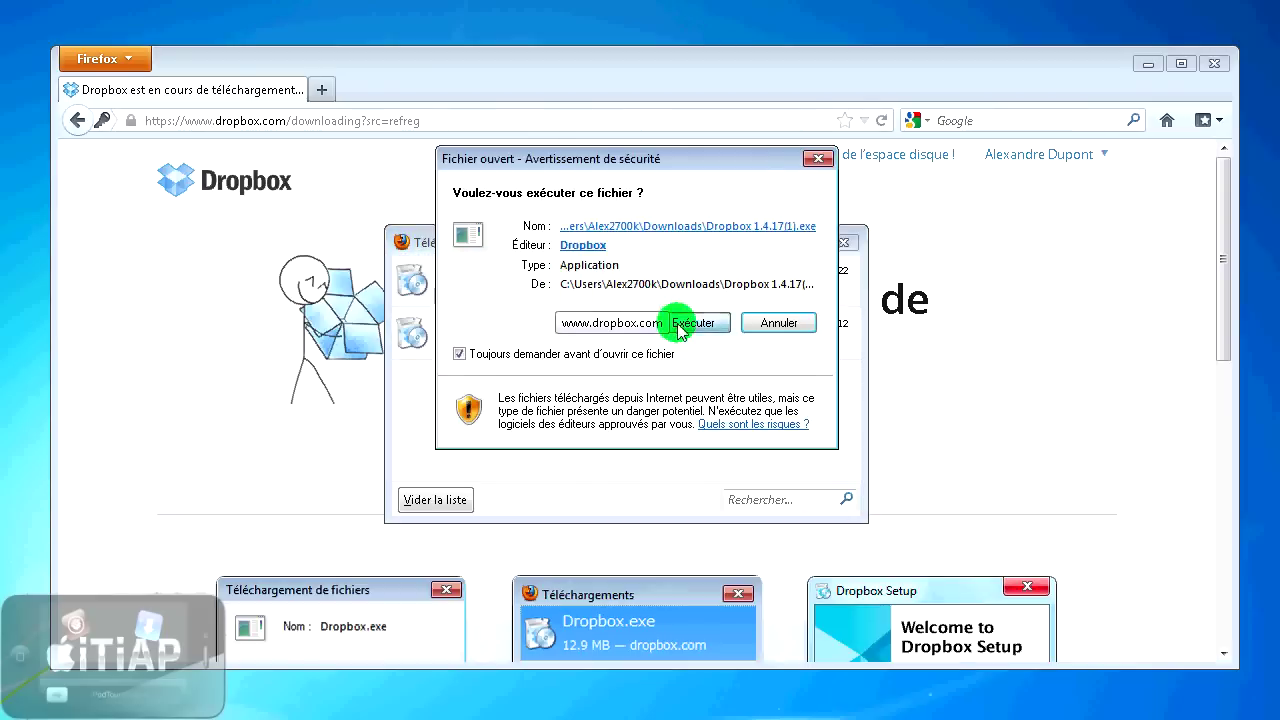
left_click(680, 322)
left_click(843, 243)
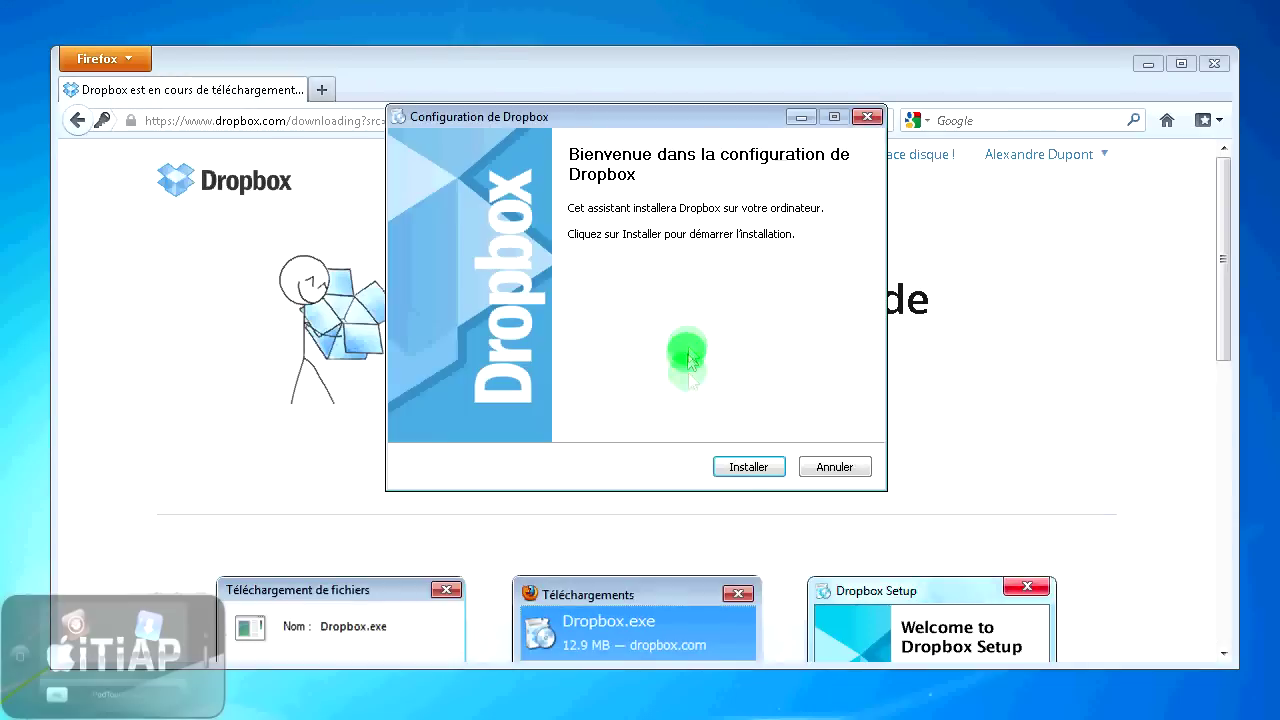
- Start the Dropbox installation with Installer
left_click(742, 468)
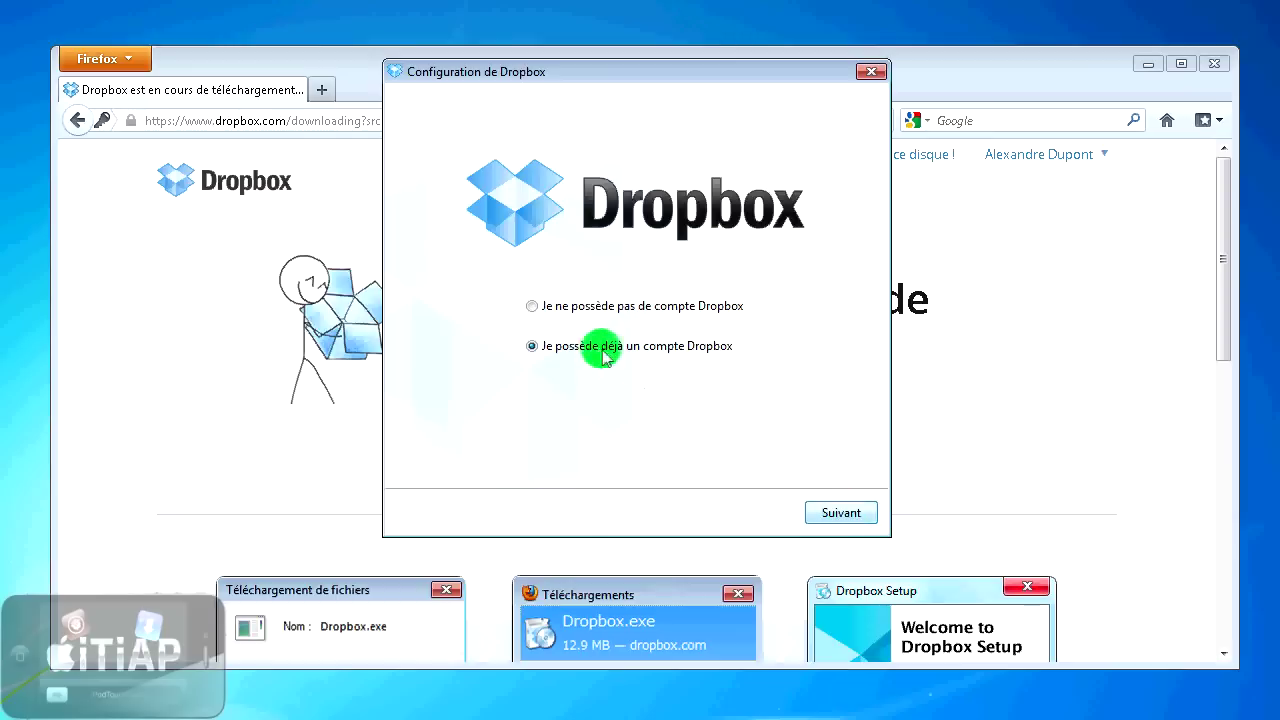
- Sign in with the existing account's password and rename the computer to iTiAP-PC
left_click(855, 516)
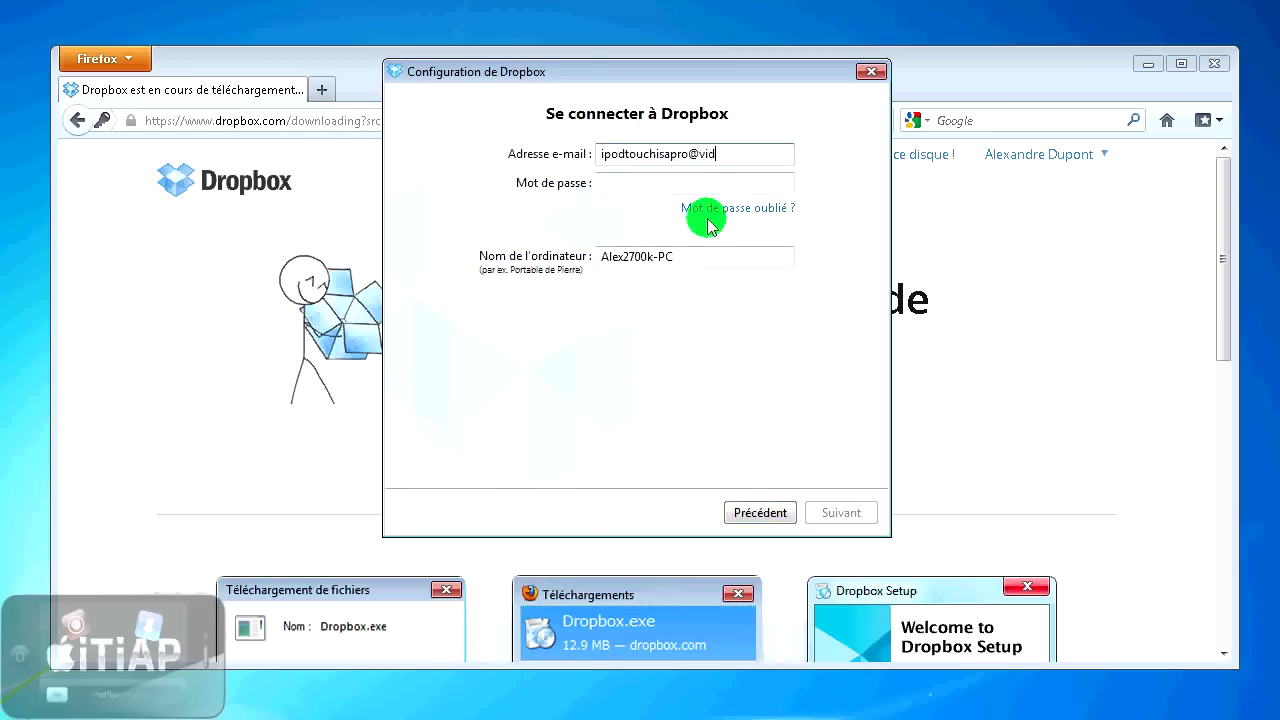
key("Tab")
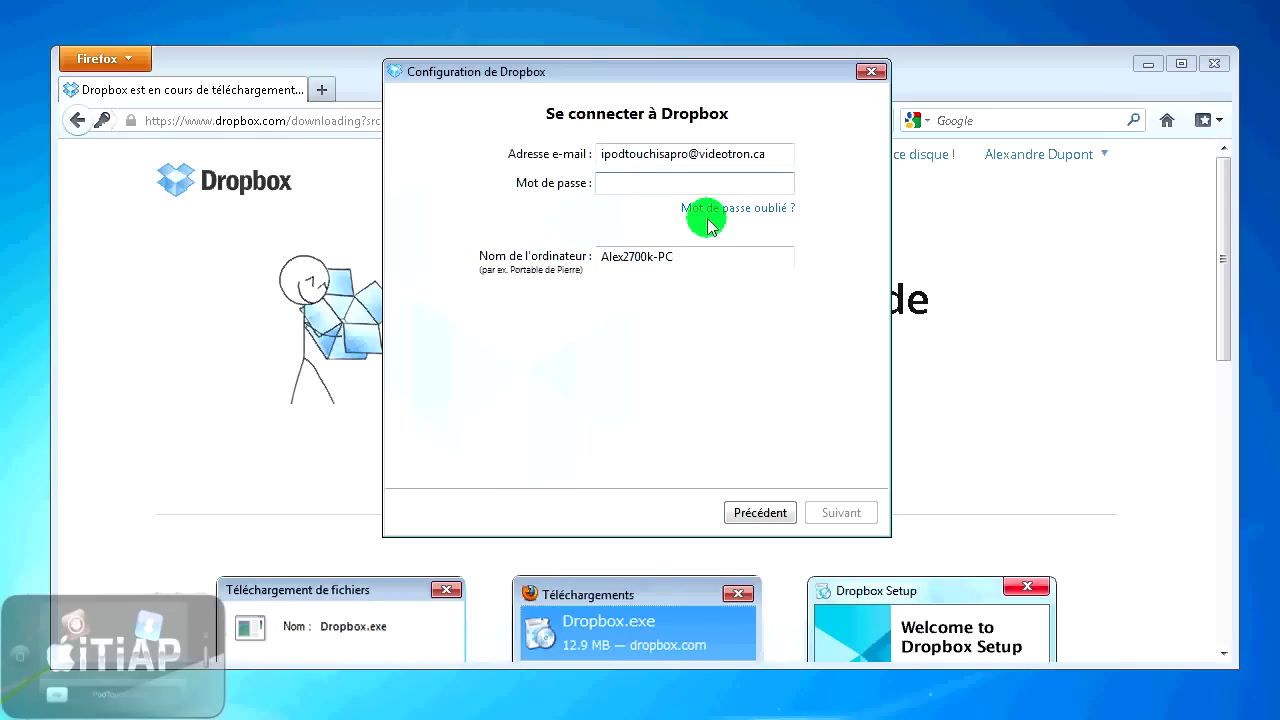
type("••••••••")
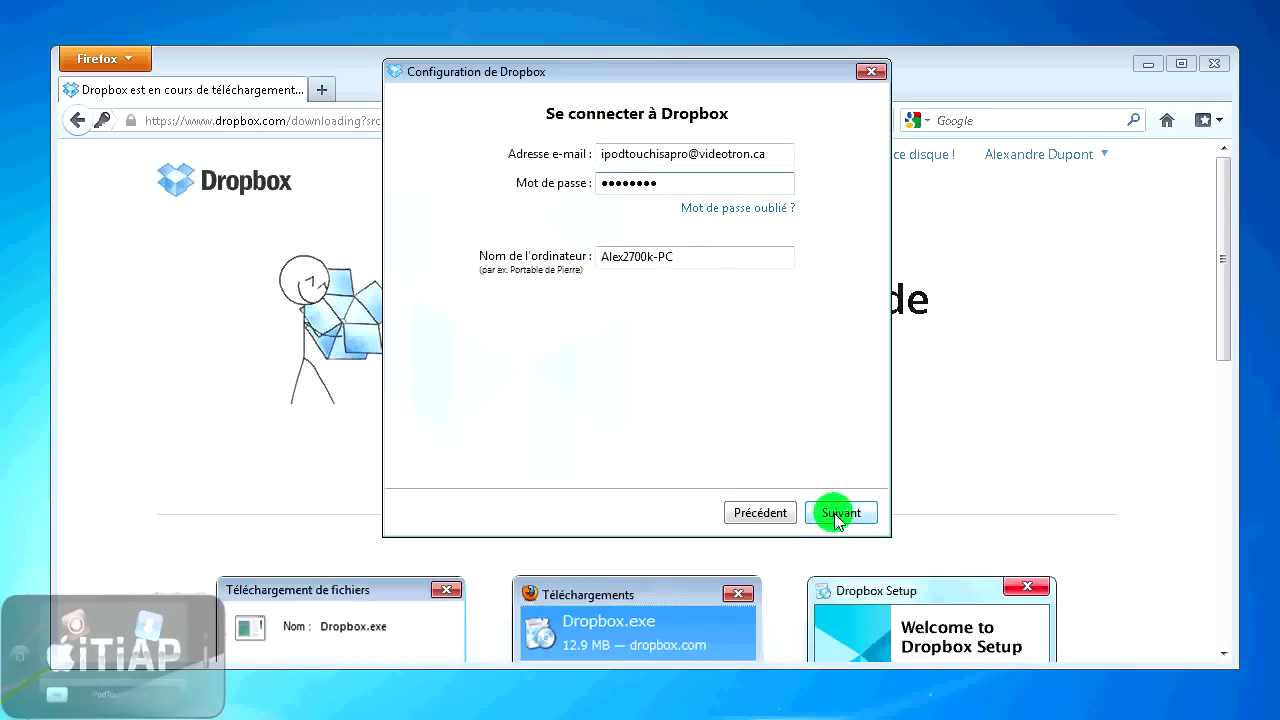
left_click_drag(709, 251, 388, 262)
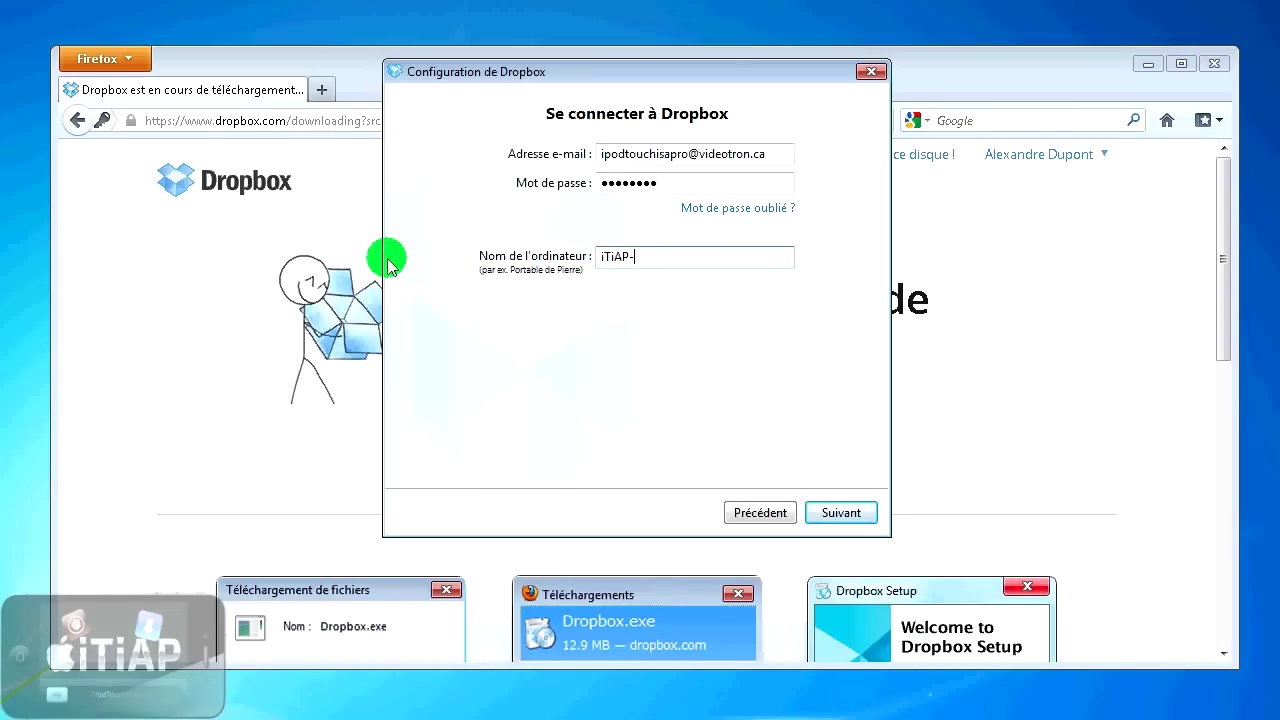
type("iTiAP-PC")
left_click(835, 510)
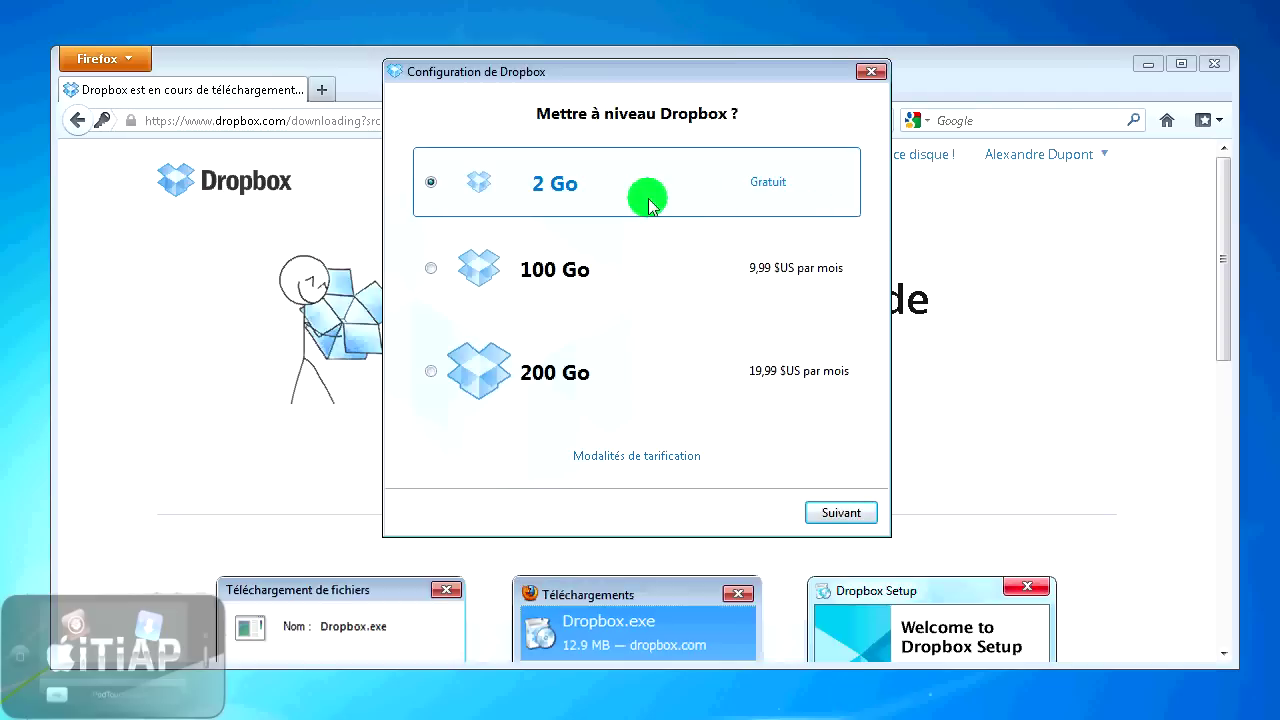
- Keep the free 2 Go plan and go ahead with the basic setup type
left_click(841, 514)
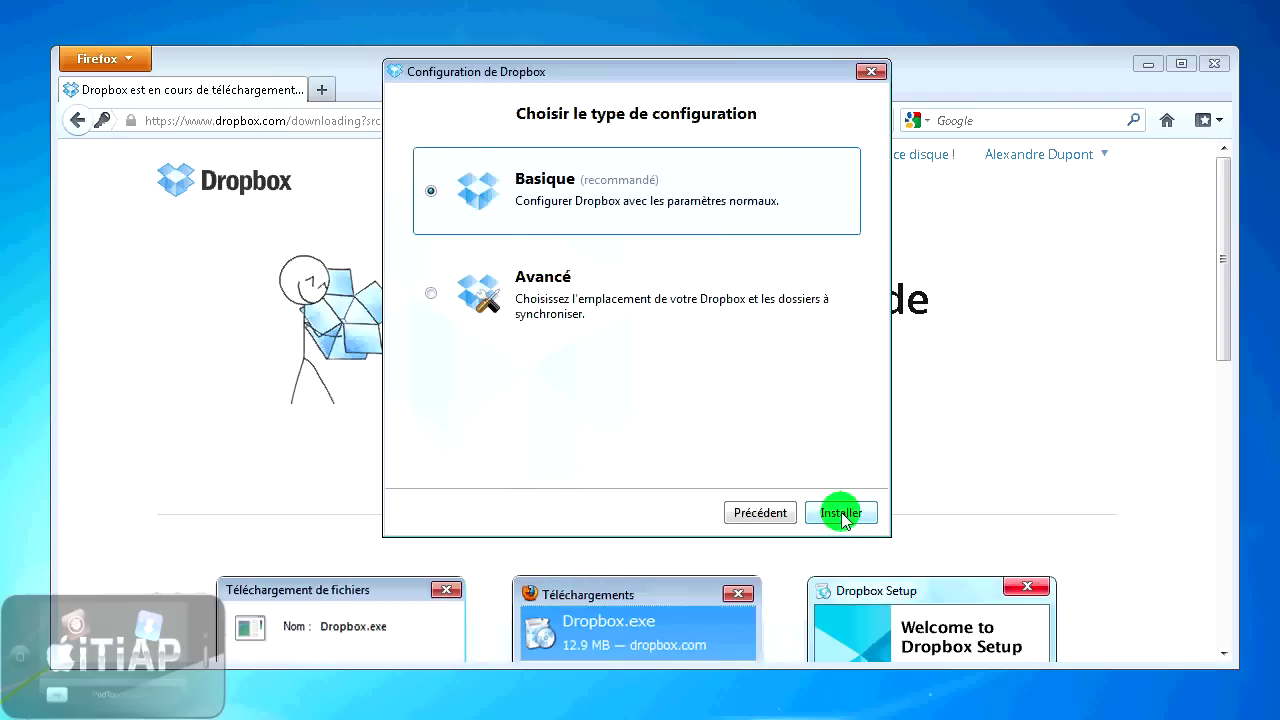
left_click(540, 284)
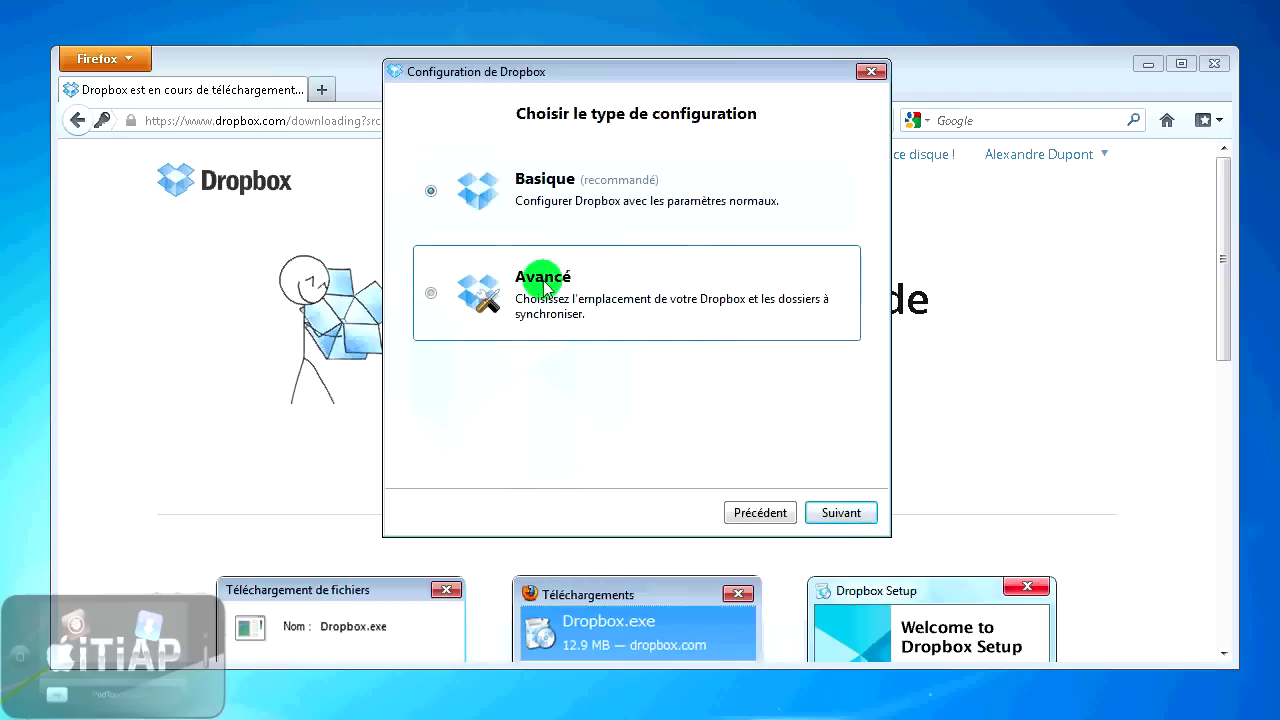
left_click(830, 513)
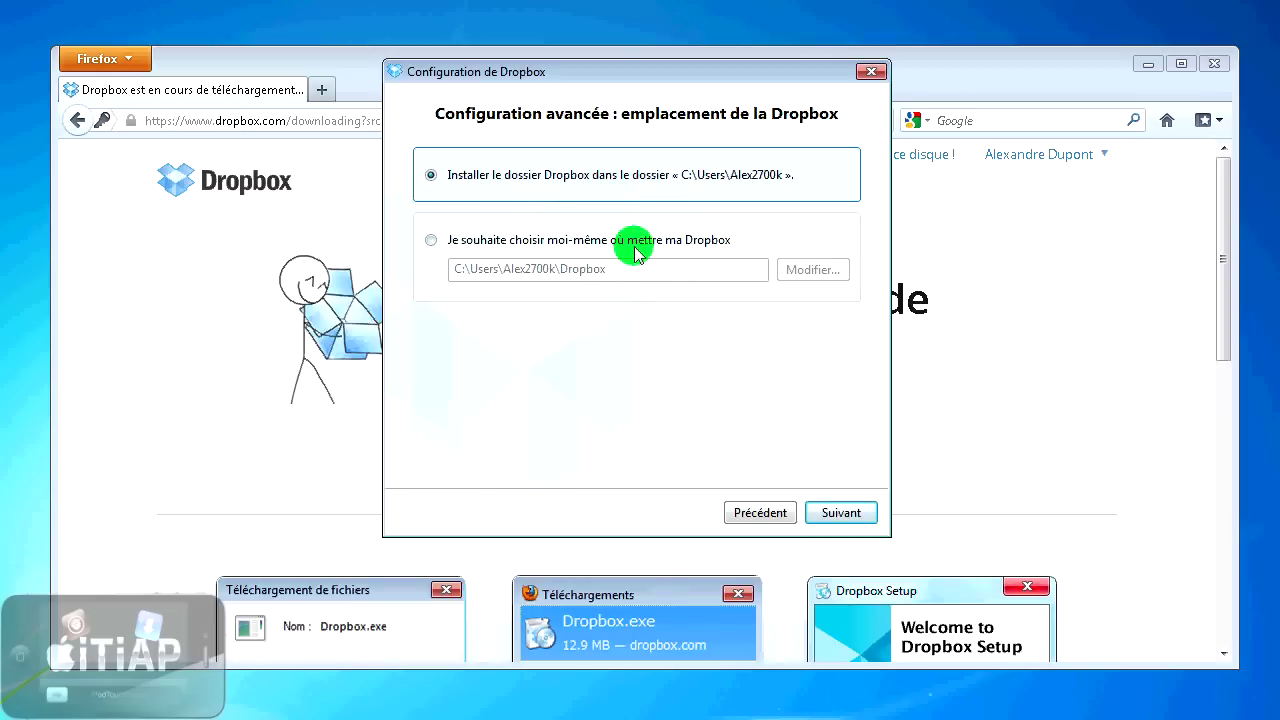
left_click(36, 75)
left_click(563, 180)
left_click(777, 514)
left_click(558, 210)
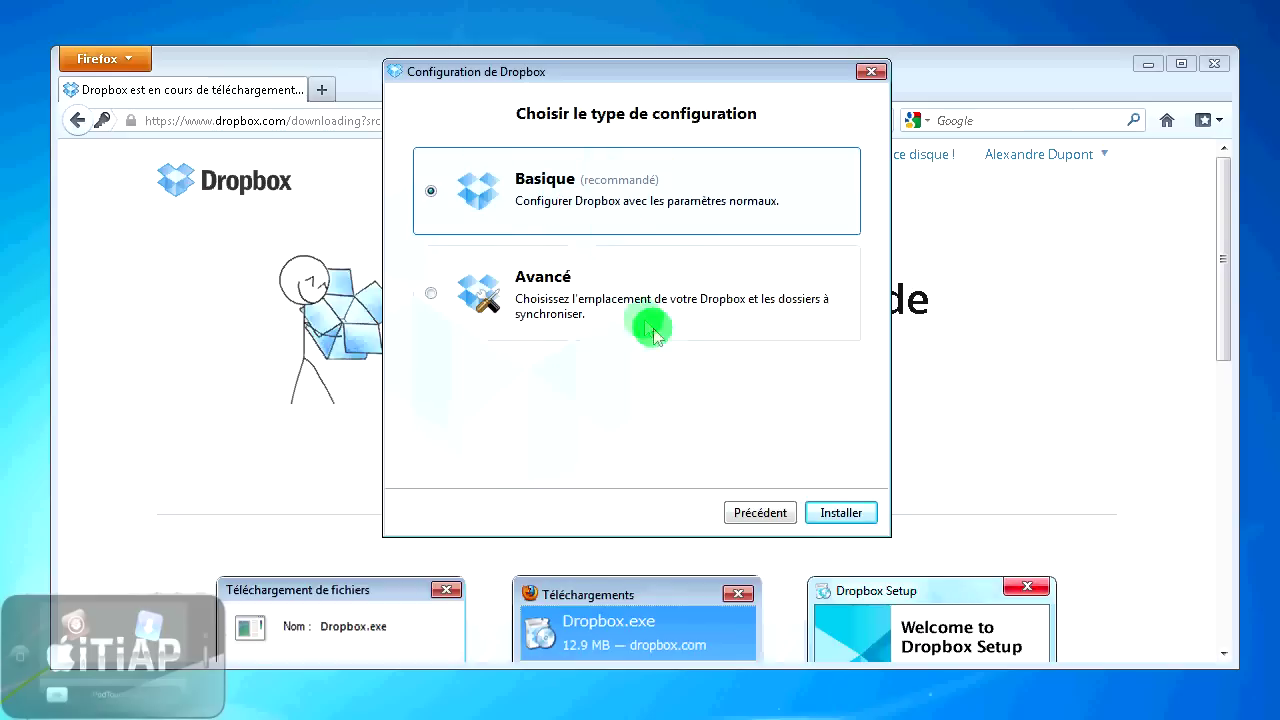
left_click(838, 513)
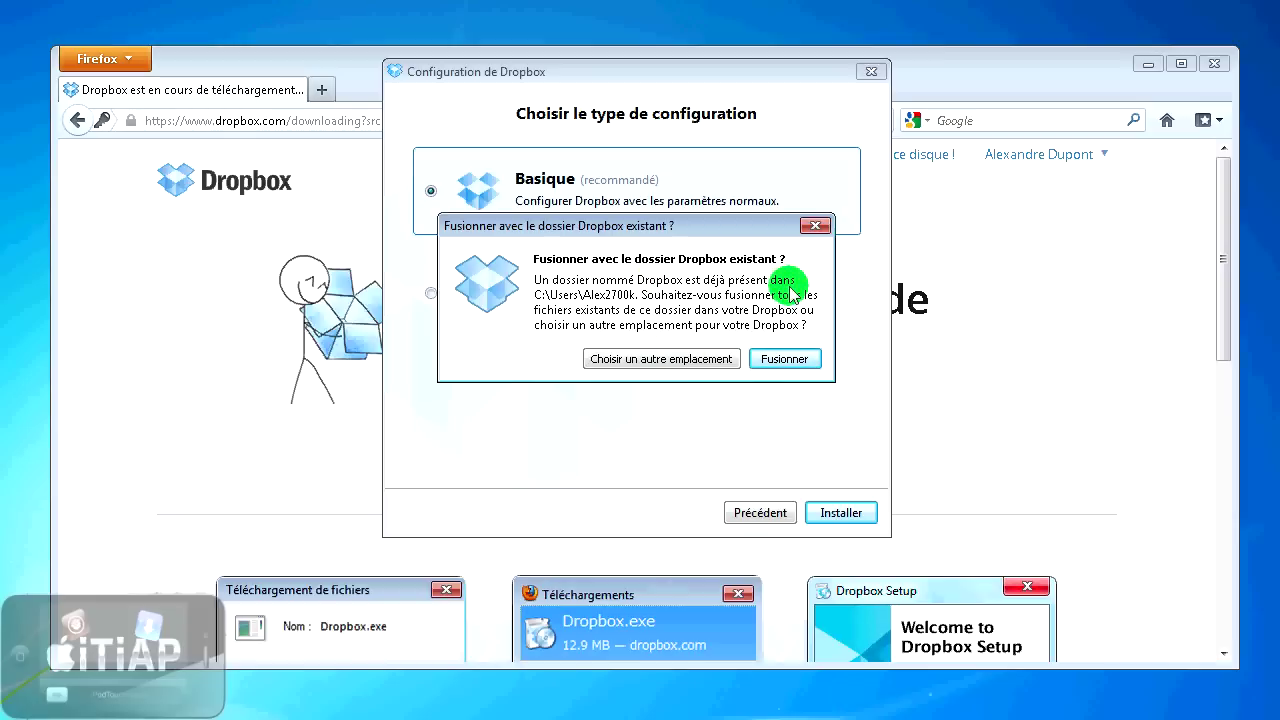
- Change the Dropbox folder location to the desktop (Bureau)
left_click(684, 368)
left_click(524, 229)
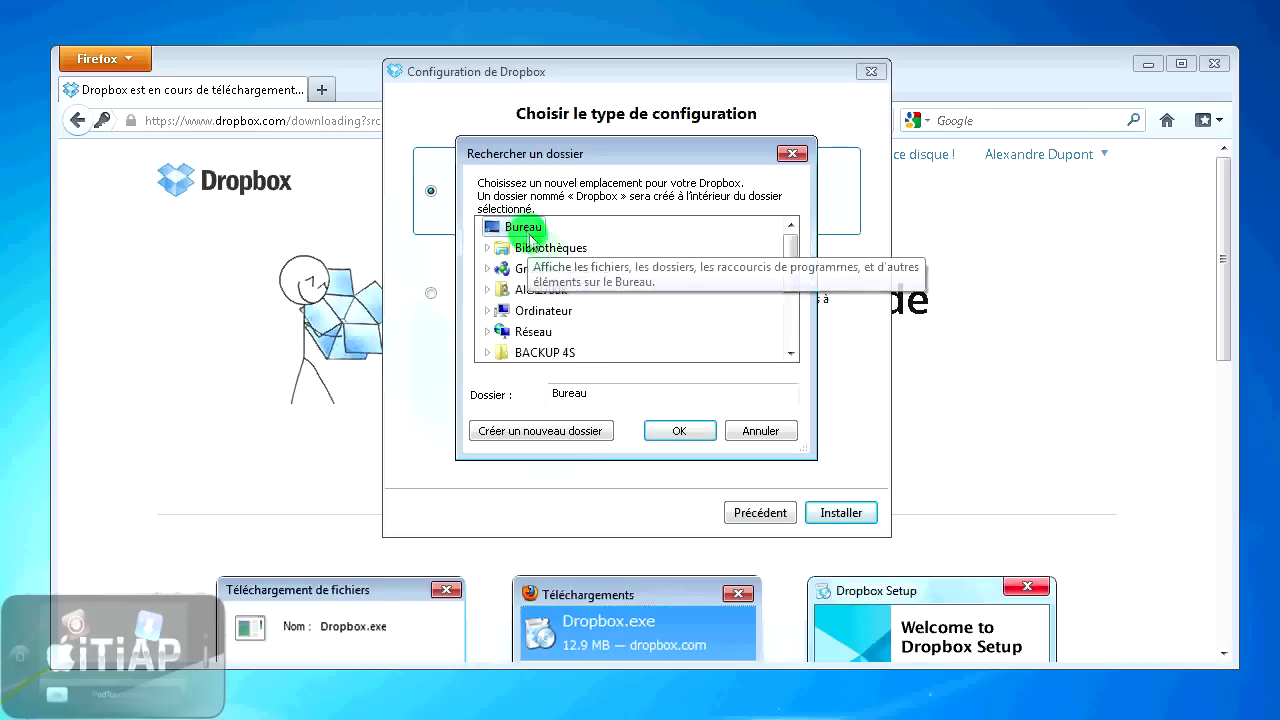
left_click(678, 432)
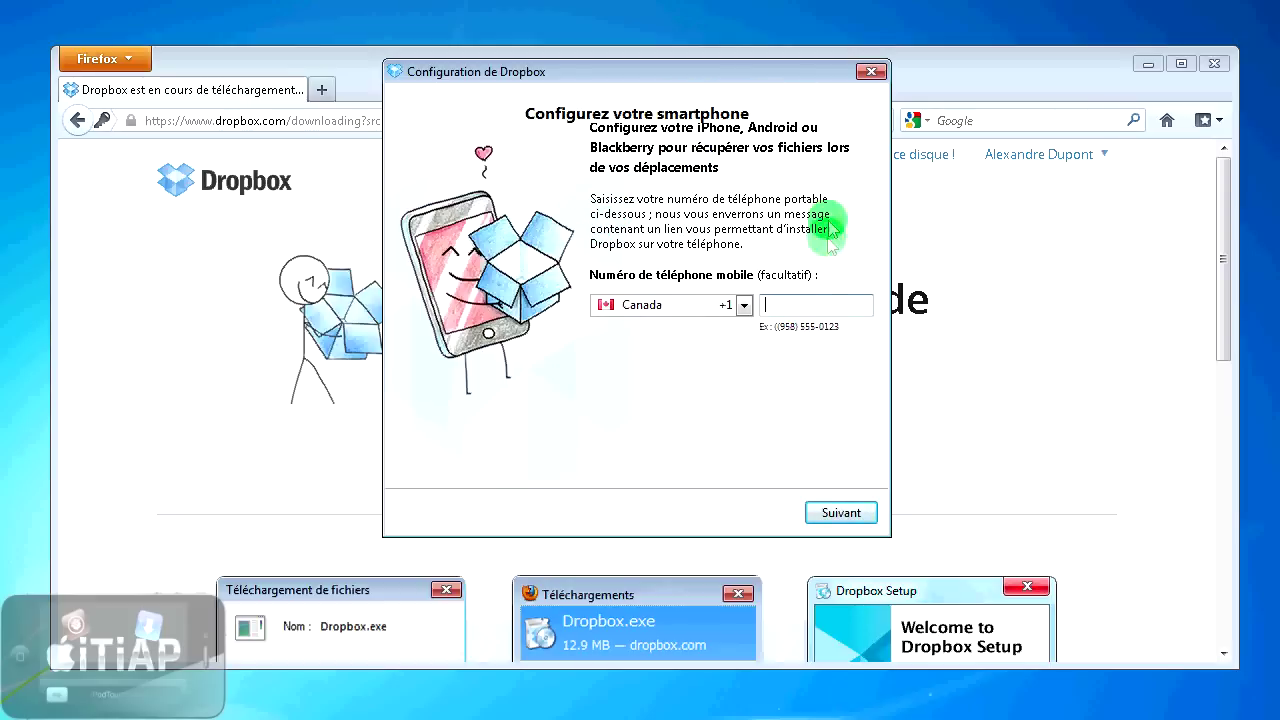
- Keep Canada (+1) as the country and continue without entering a phone number
left_click(730, 305)
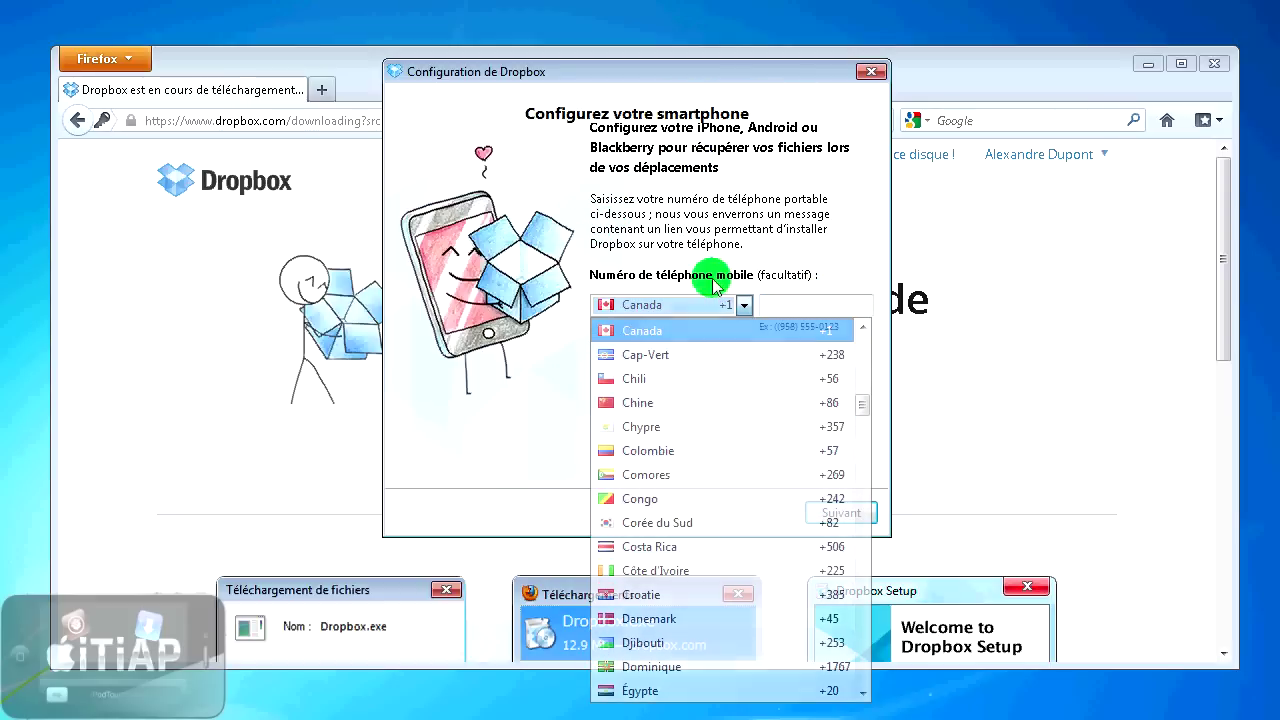
left_click(806, 309)
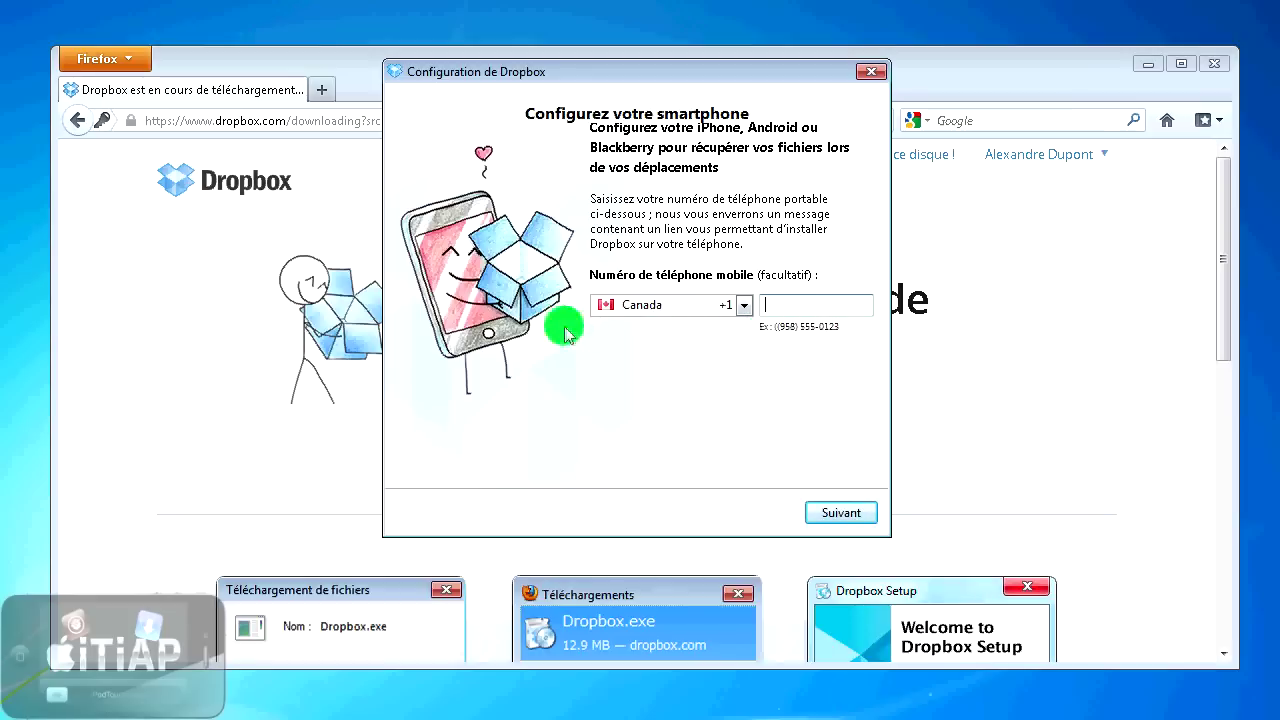
left_click(845, 514)
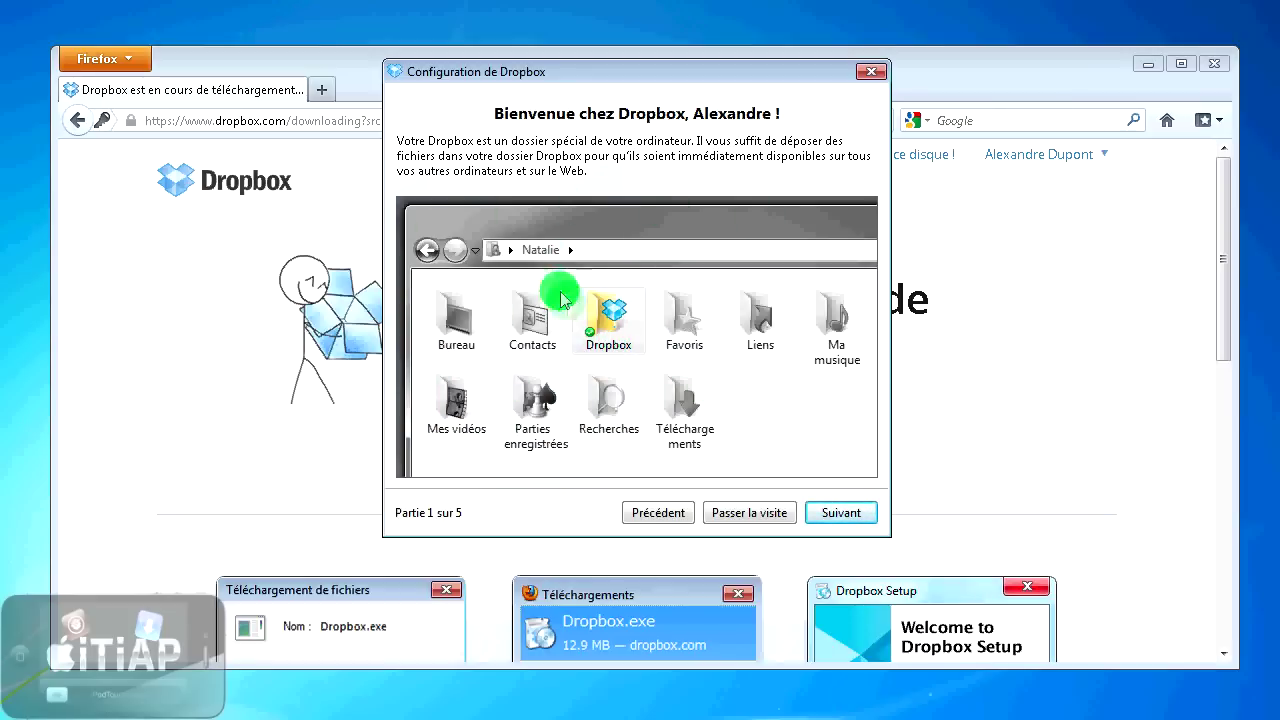
- Advance through tour parts 1 to 4 to reach the 'Terminé !' page
left_click(814, 515)
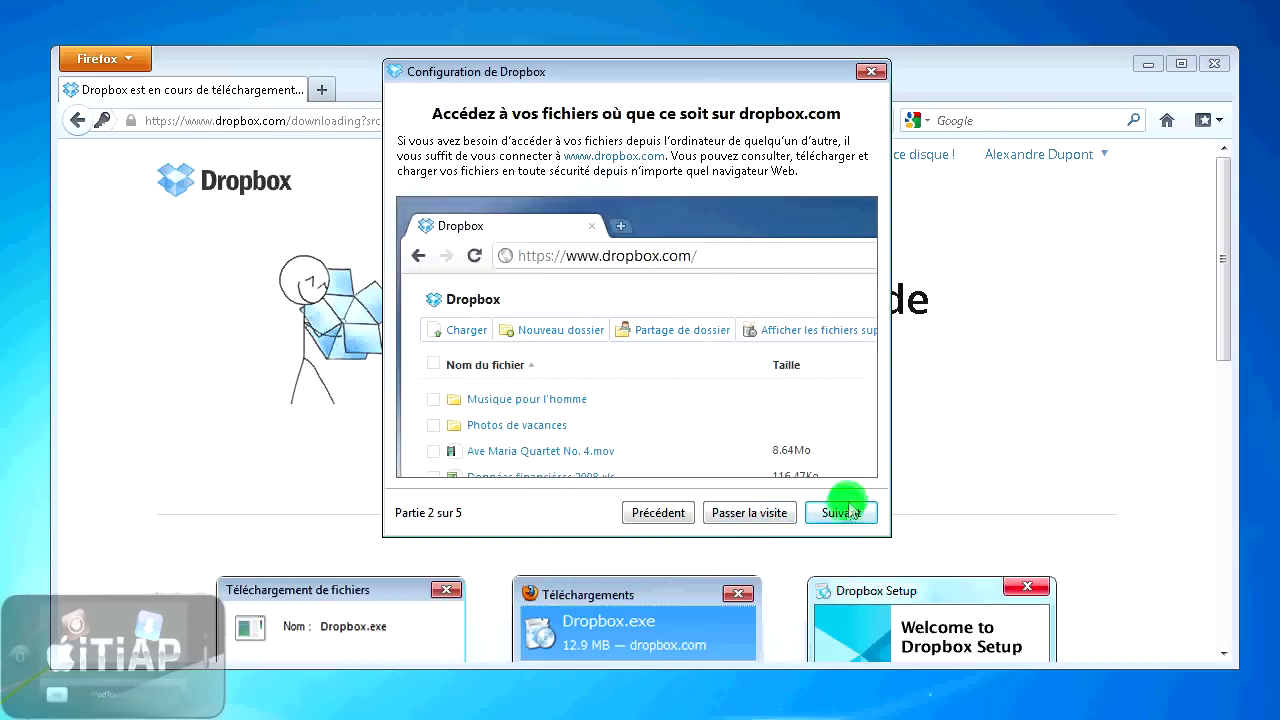
left_click(823, 510)
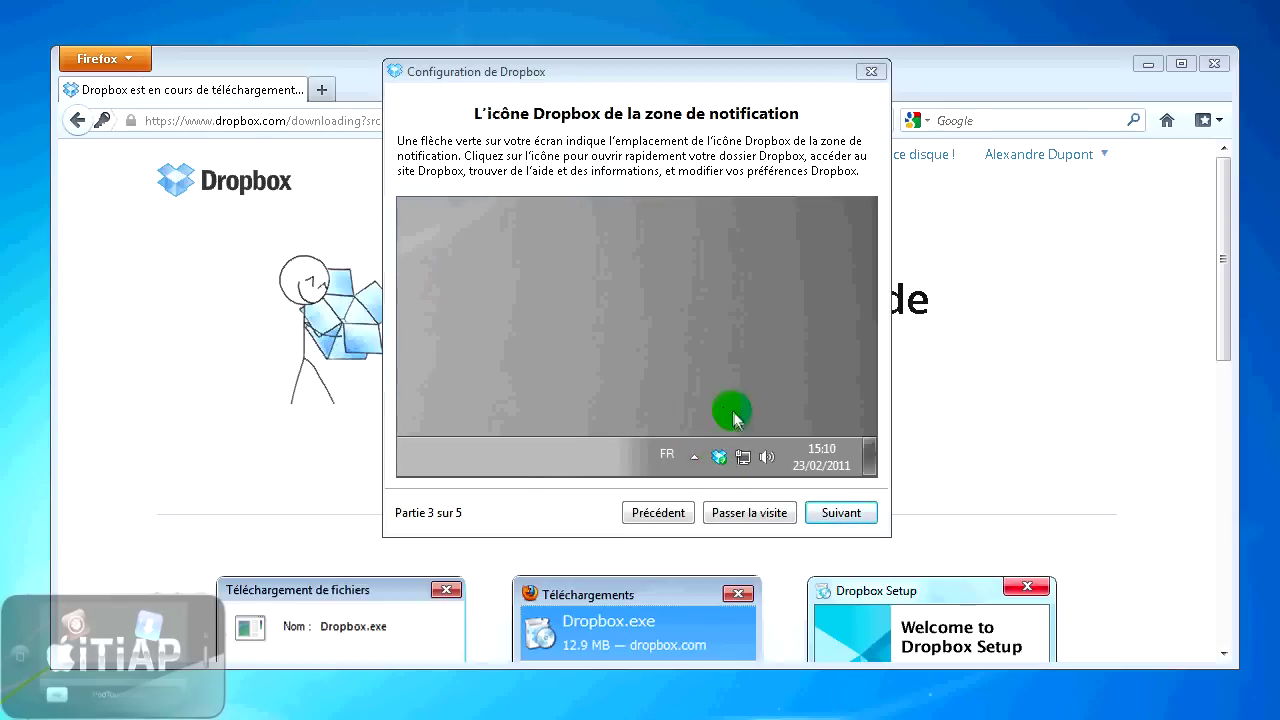
left_click(830, 514)
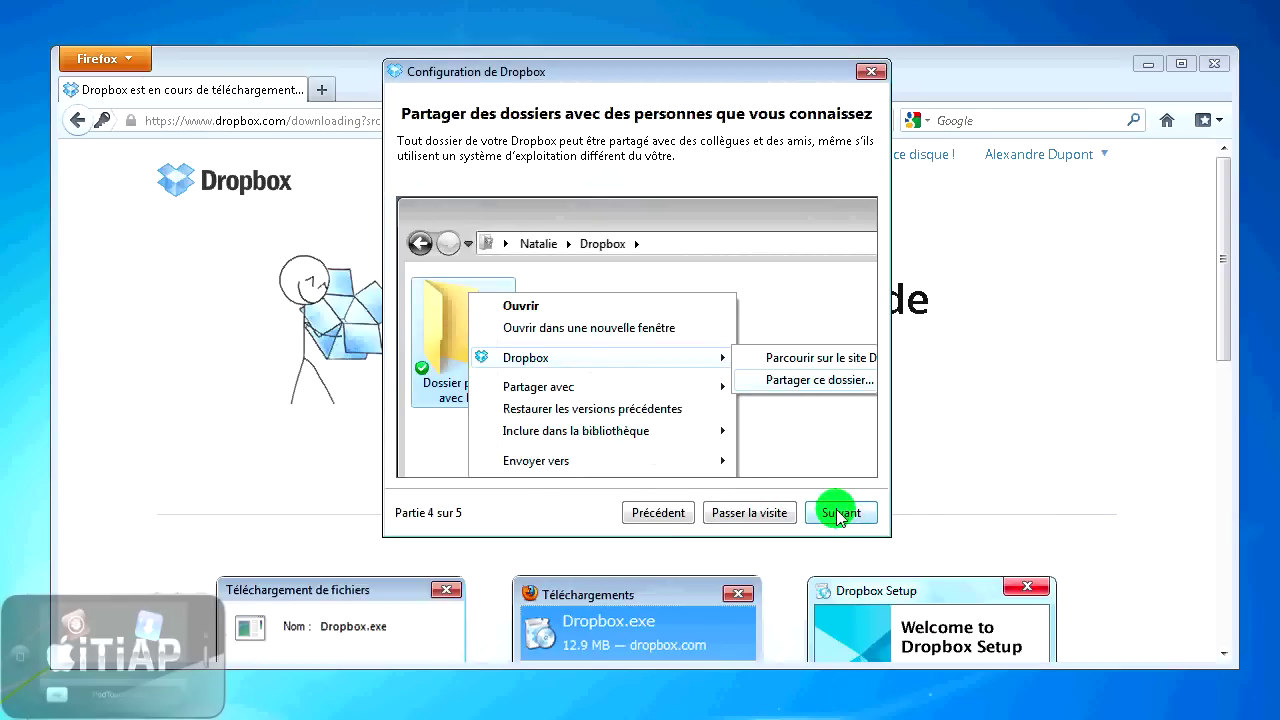
left_click(838, 514)
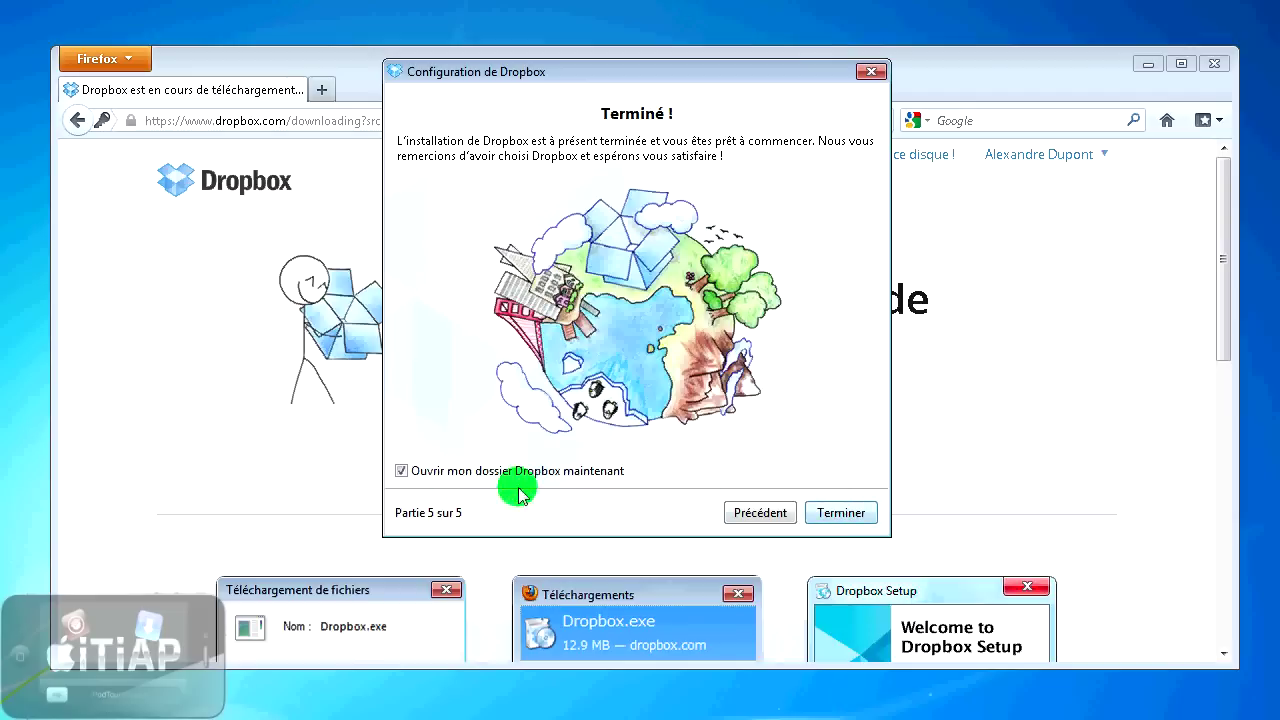
- Finish setup, position the opened Dropbox folder window and select Premiers pas.pdf
left_click(868, 513)
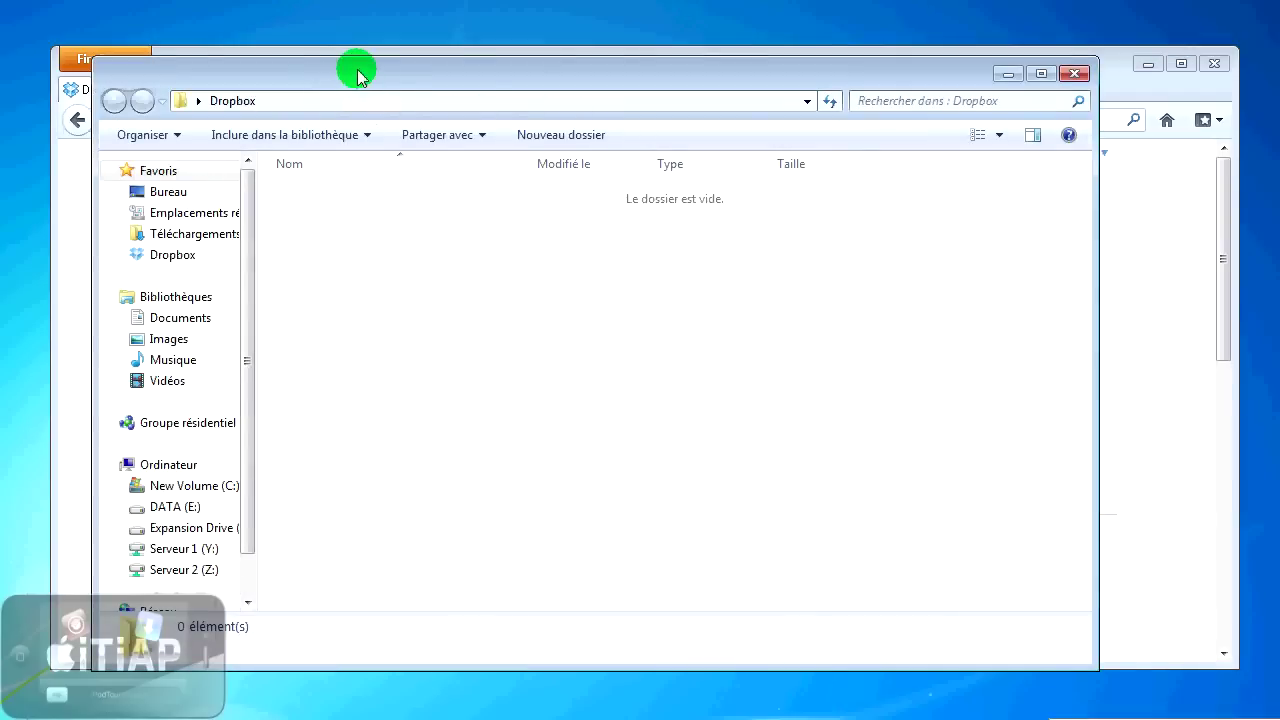
left_click_drag(357, 71, 405, 75)
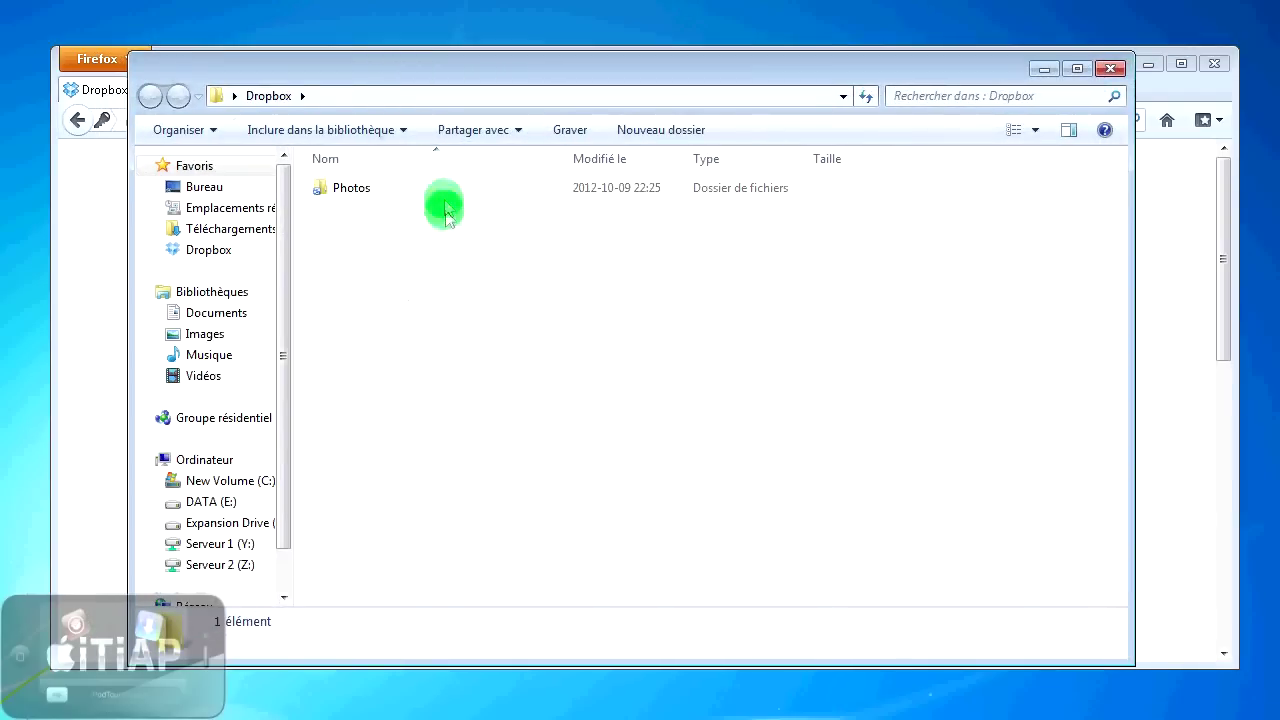
left_click_drag(442, 248, 394, 257)
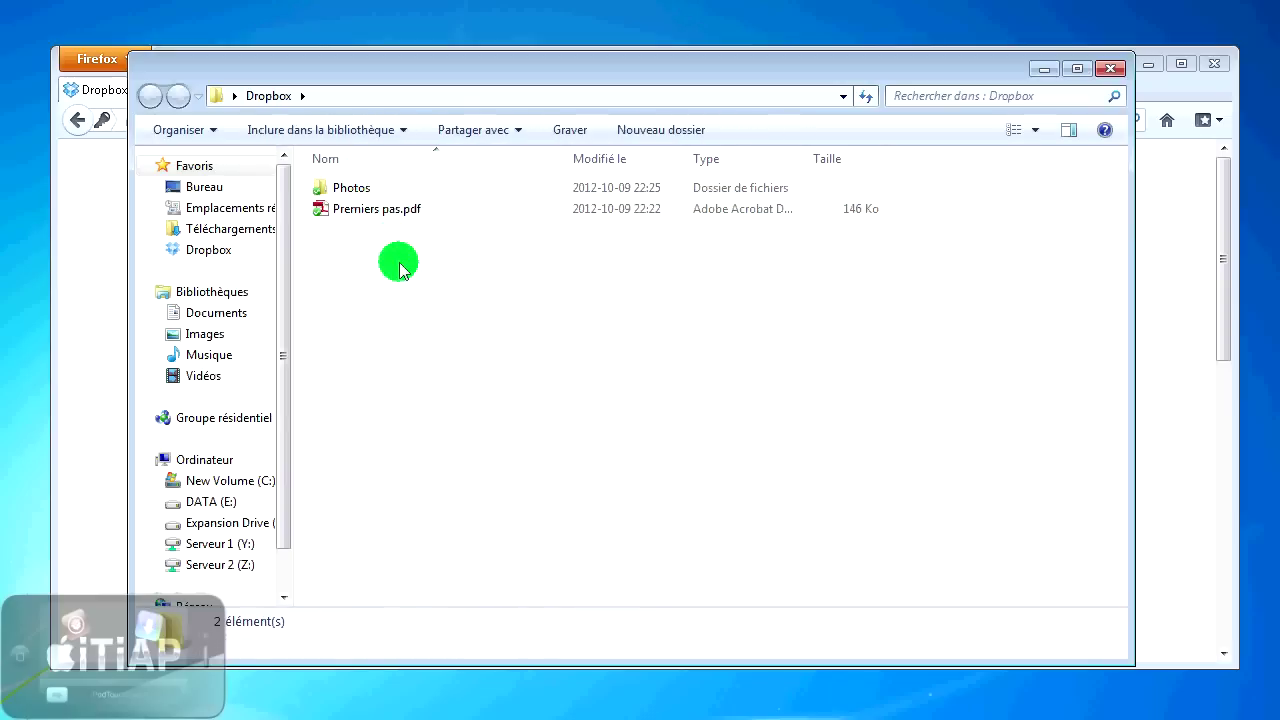
left_click(377, 214)
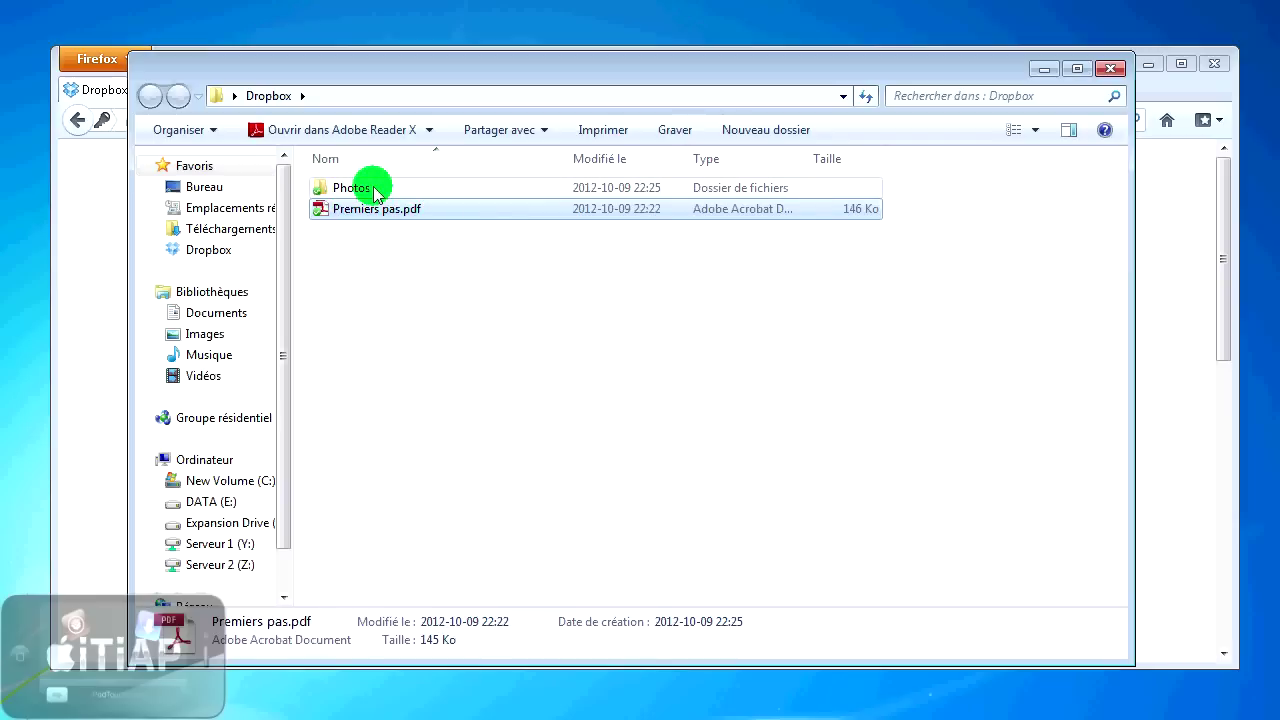
- Browse into Photos > Sample Album, return to the Dropbox folder, and close the window
double_click(376, 192)
double_click(409, 191)
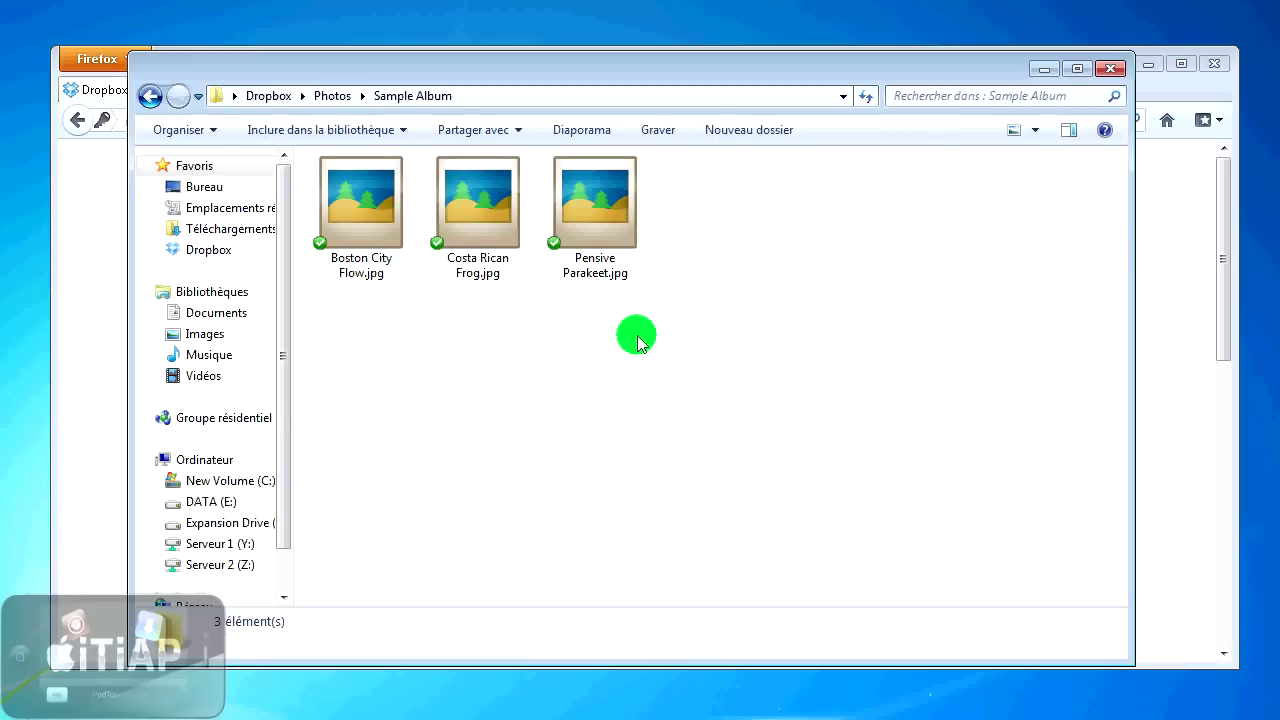
left_click(262, 97)
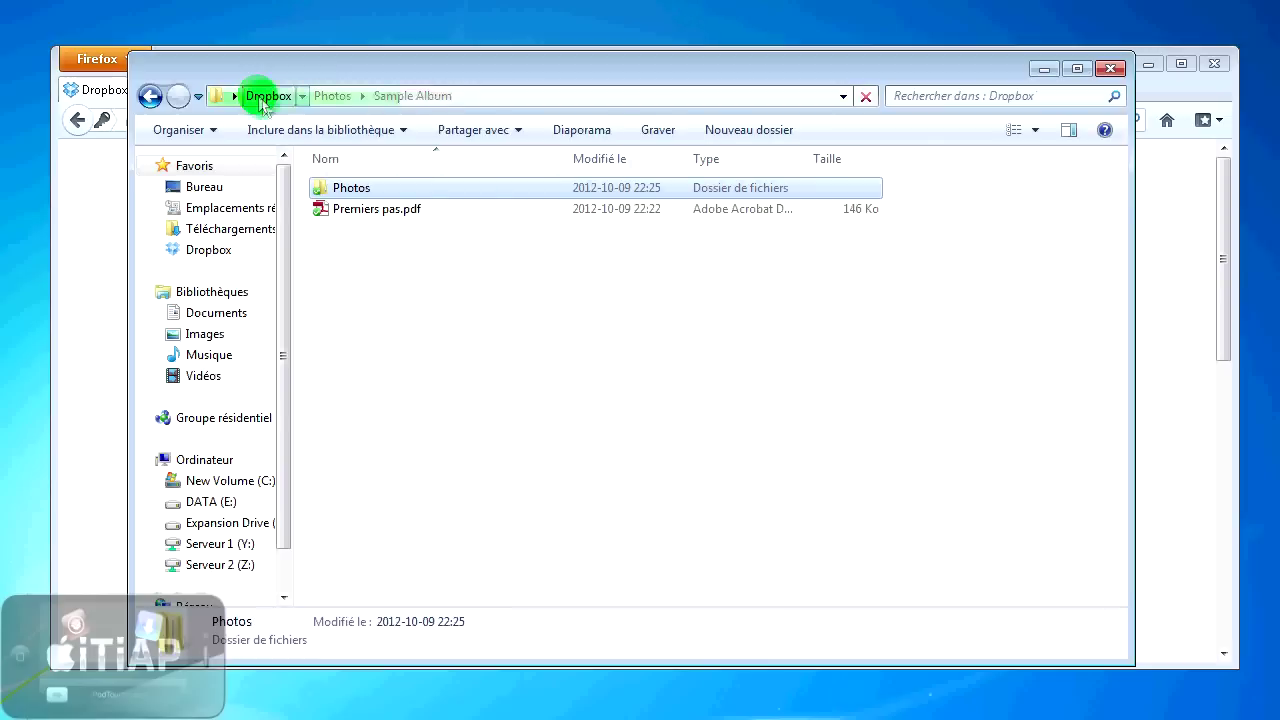
left_click(1110, 72)
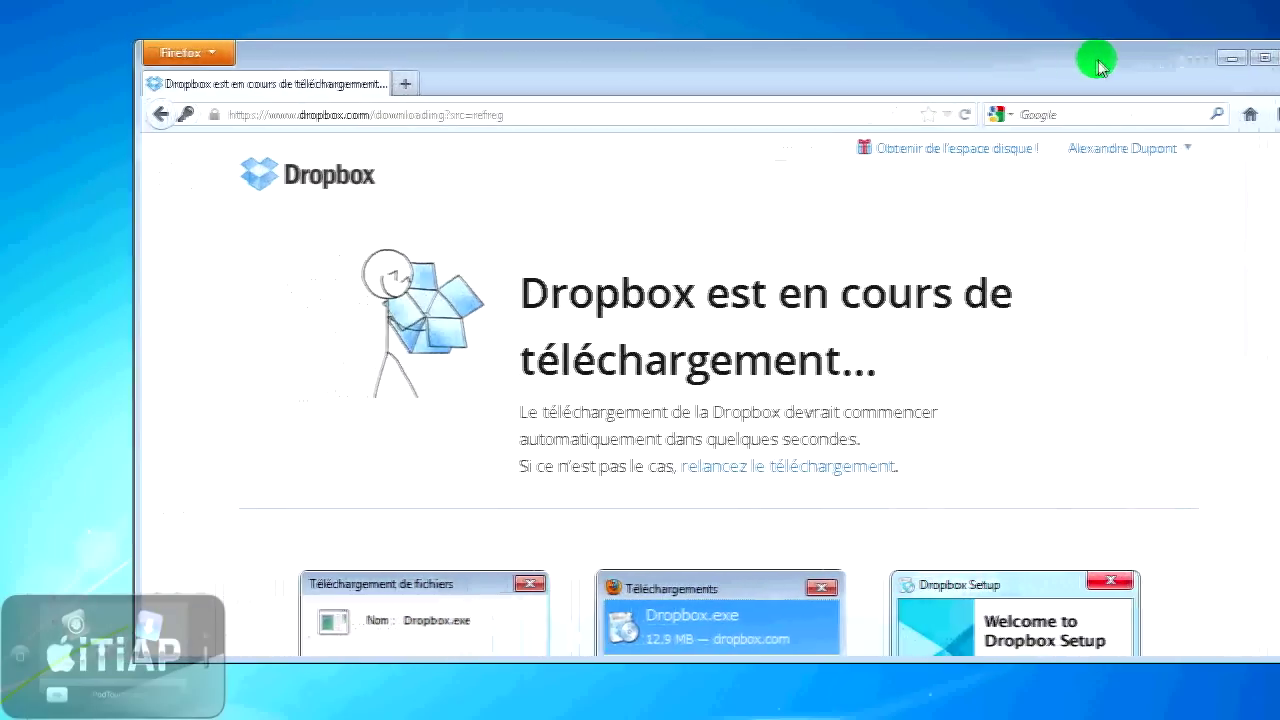
- Move the Dropbox desktop icon to the top-left, open it, then open Ordinateur from Start
left_click_drag(1197, 64, 1251, 66)
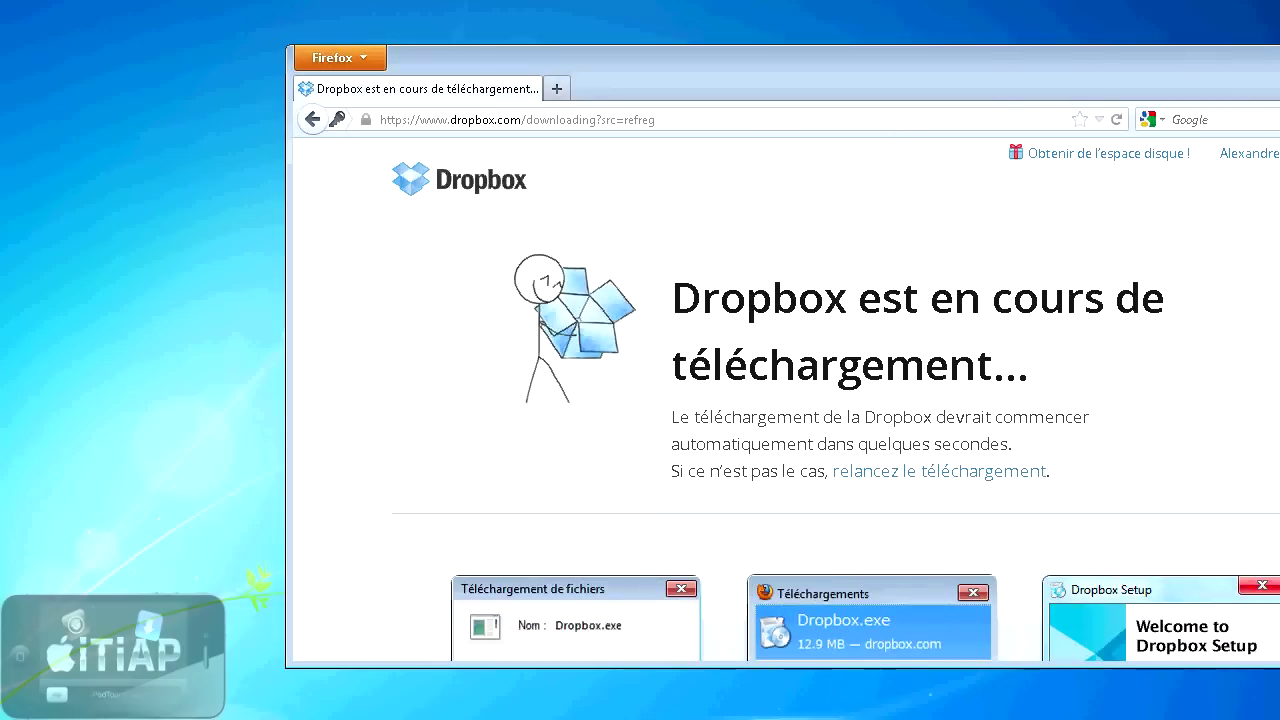
left_click_drag(80, 300, 122, 150)
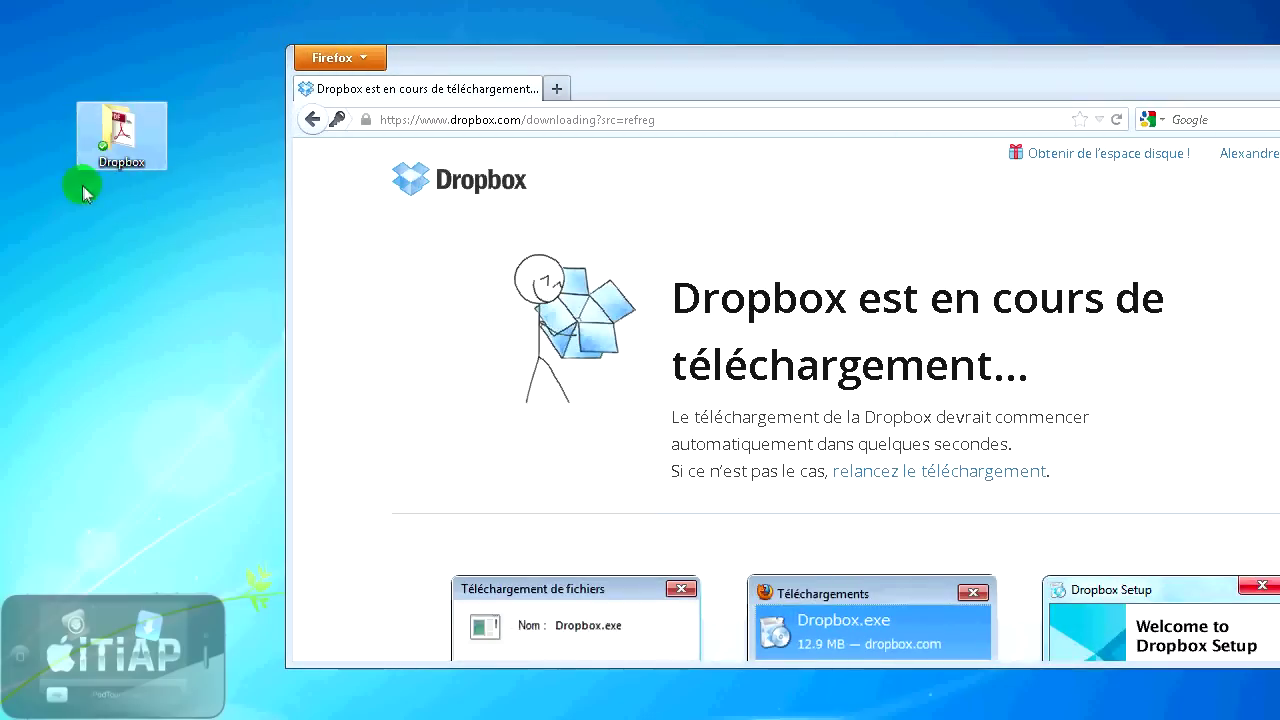
left_click(119, 168)
double_click(119, 146)
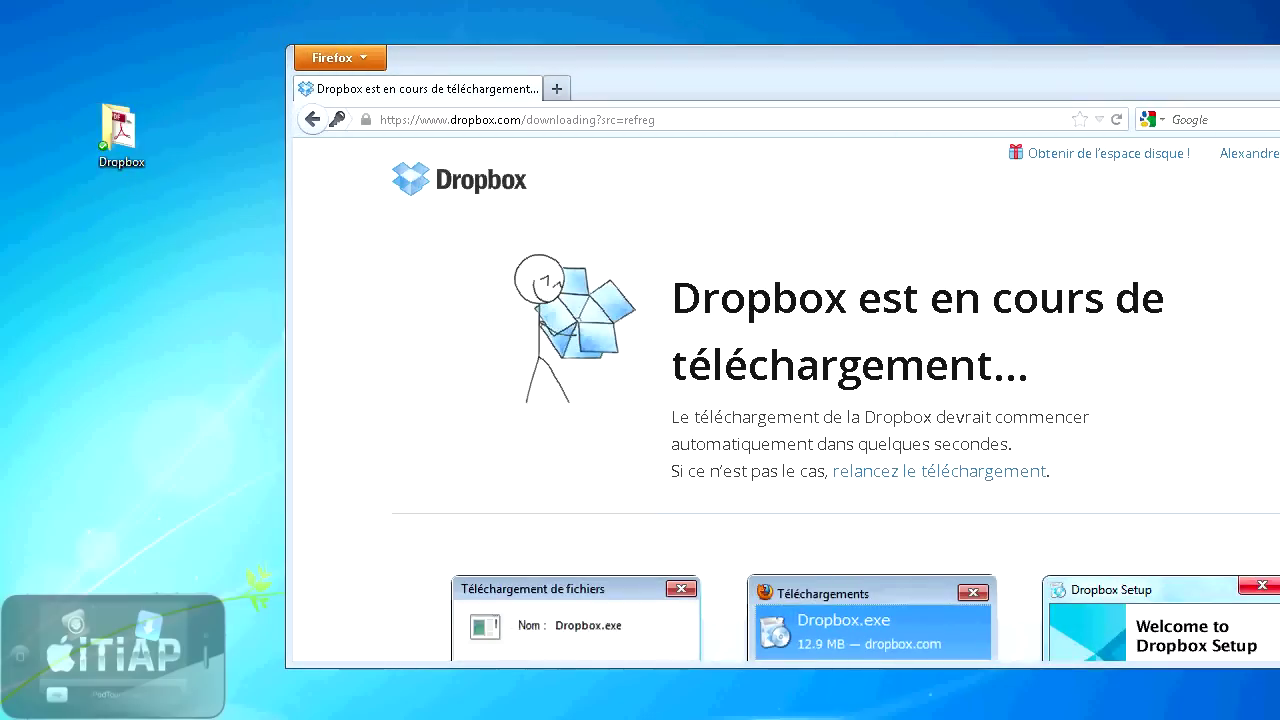
key("super")
left_click(155, 551)
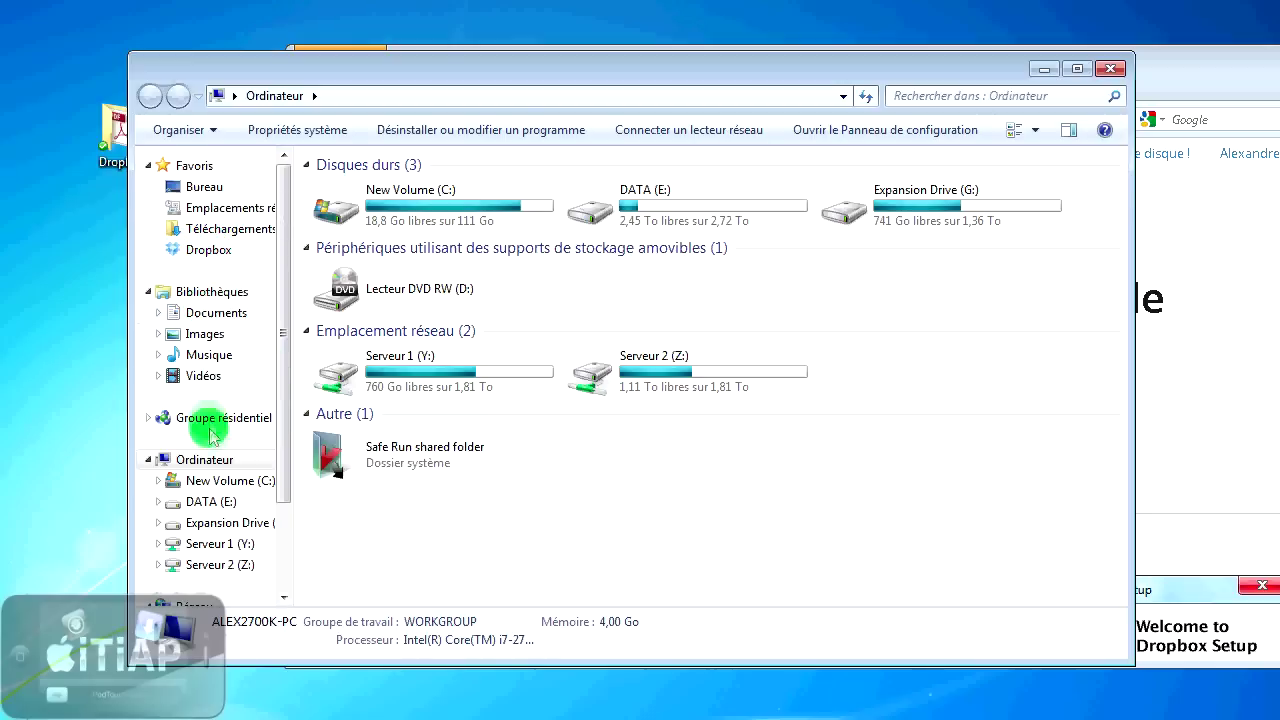
- Browse New Volume (C:) > Utilisateurs > user folder and select the Dropbox folder
left_click(218, 482)
double_click(366, 331)
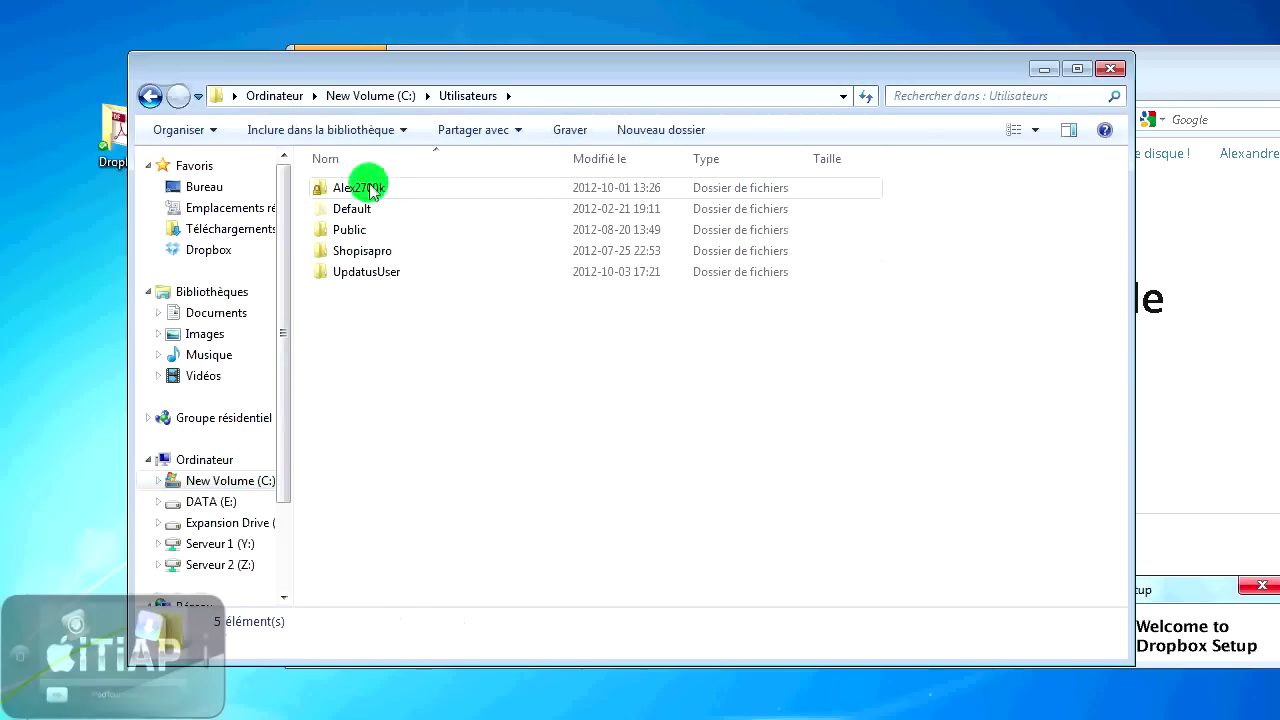
double_click(373, 189)
left_click(345, 273)
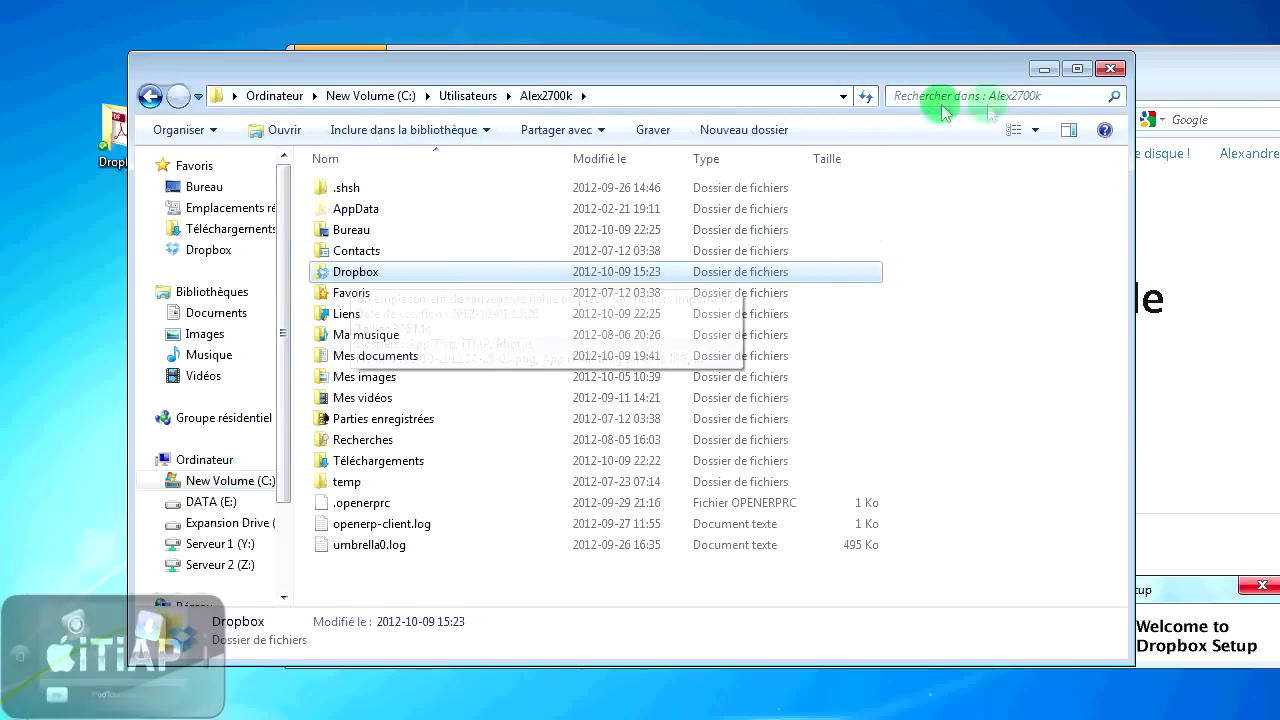
- Close Explorer, shift Firefox aside, and open the Dropbox folder from the desktop icon
left_click(1110, 68)
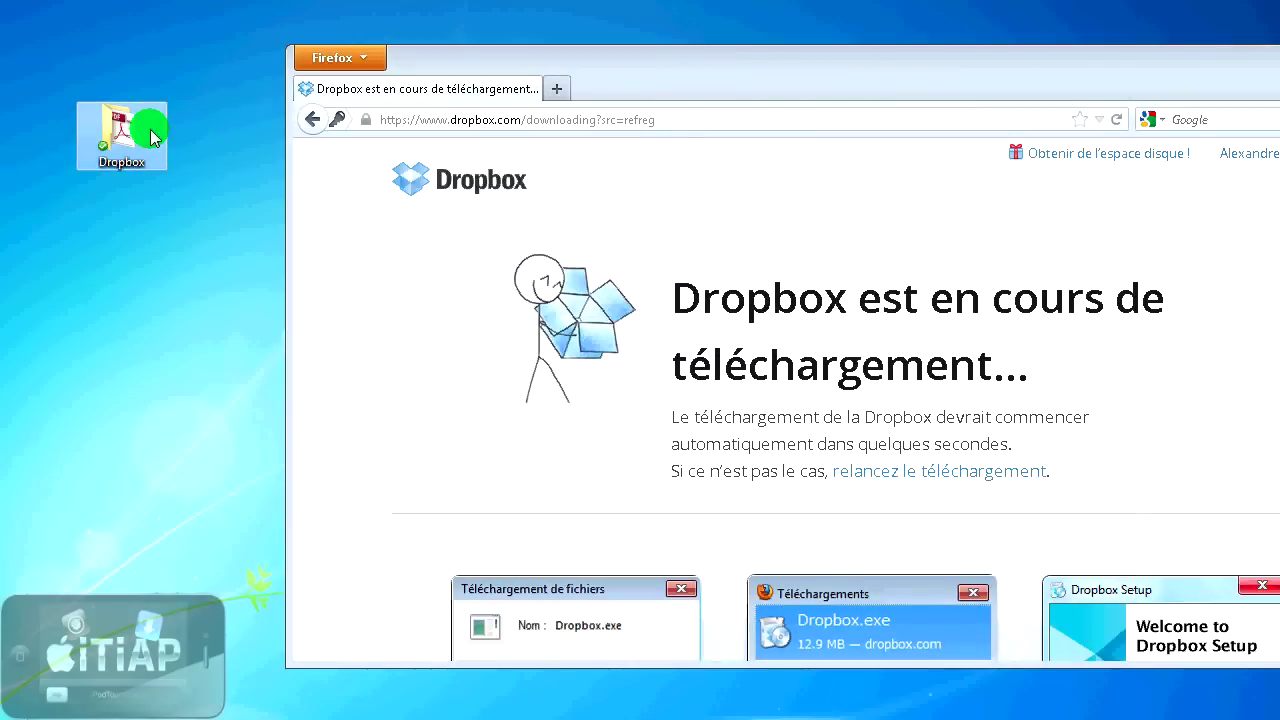
left_click(150, 137)
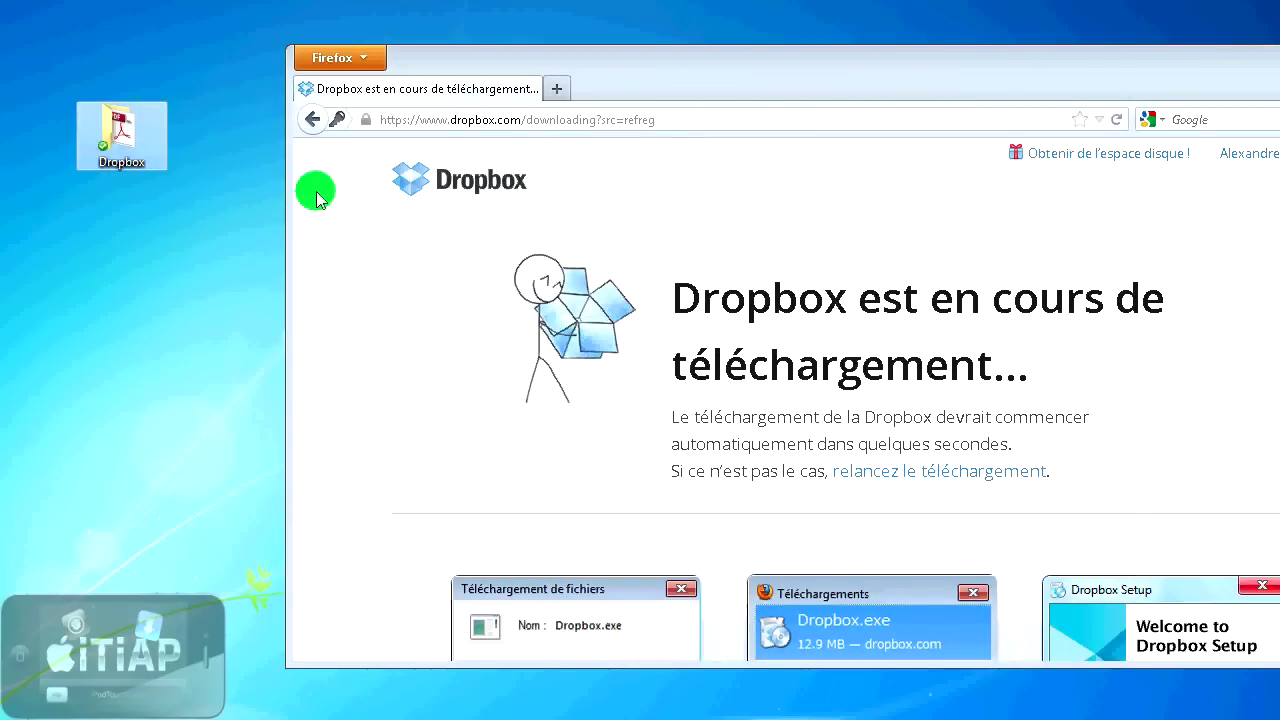
left_click_drag(712, 57, 643, 50)
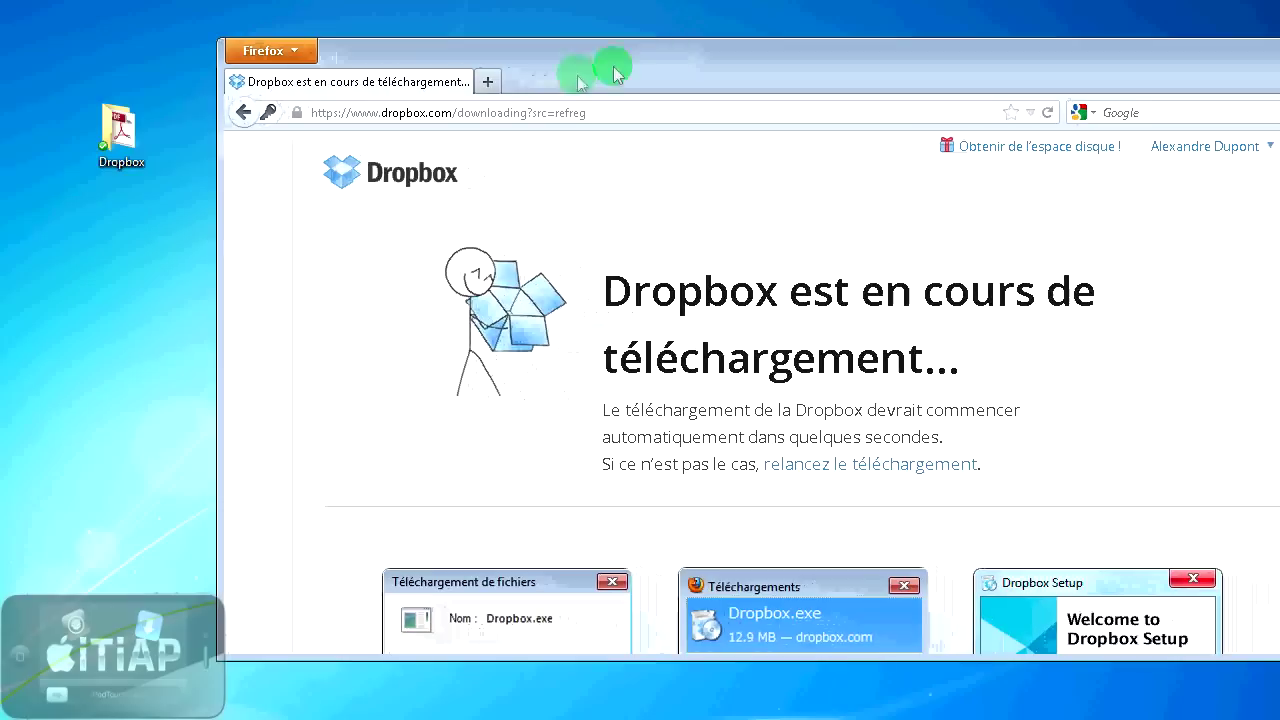
double_click(160, 130)
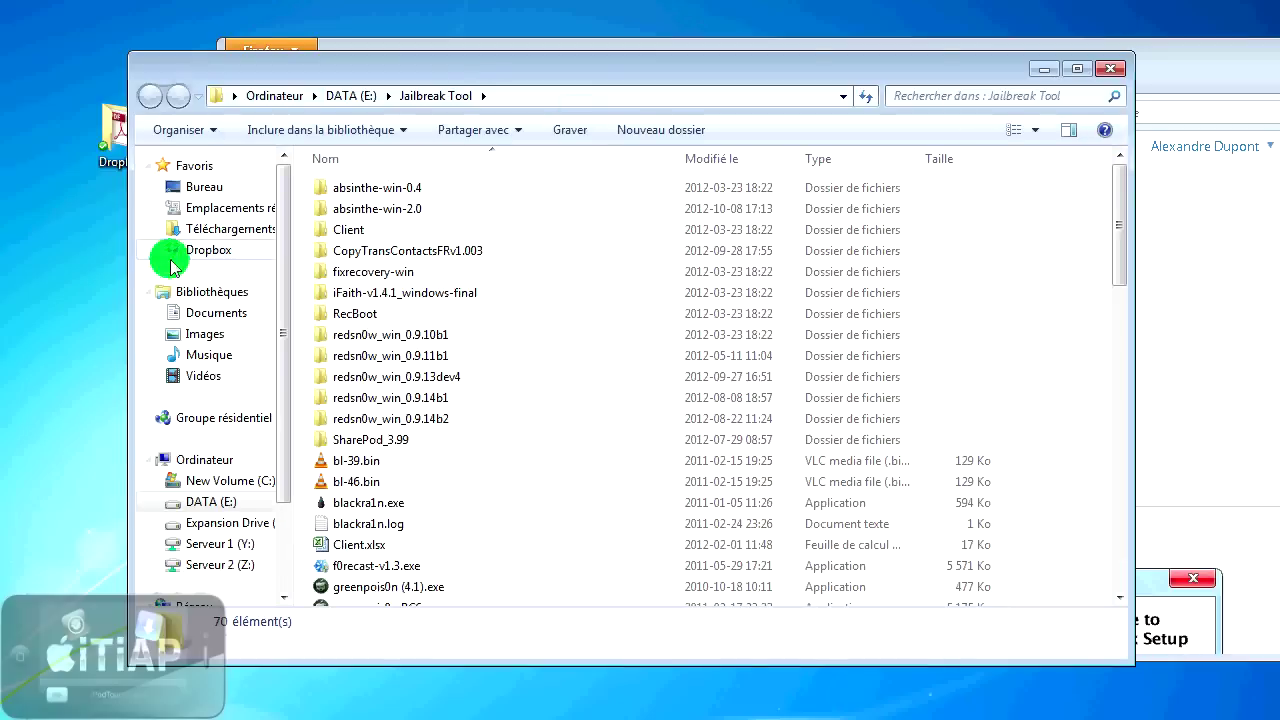
- Copy 'Excision & Datsik - Deviance (Dirtyphonics Remix).mp3' from iTIAP - Top Dubstep Septembre 2012 and paste it into Dropbox
left_click_drag(525, 65, 594, 51)
left_click(455, 203)
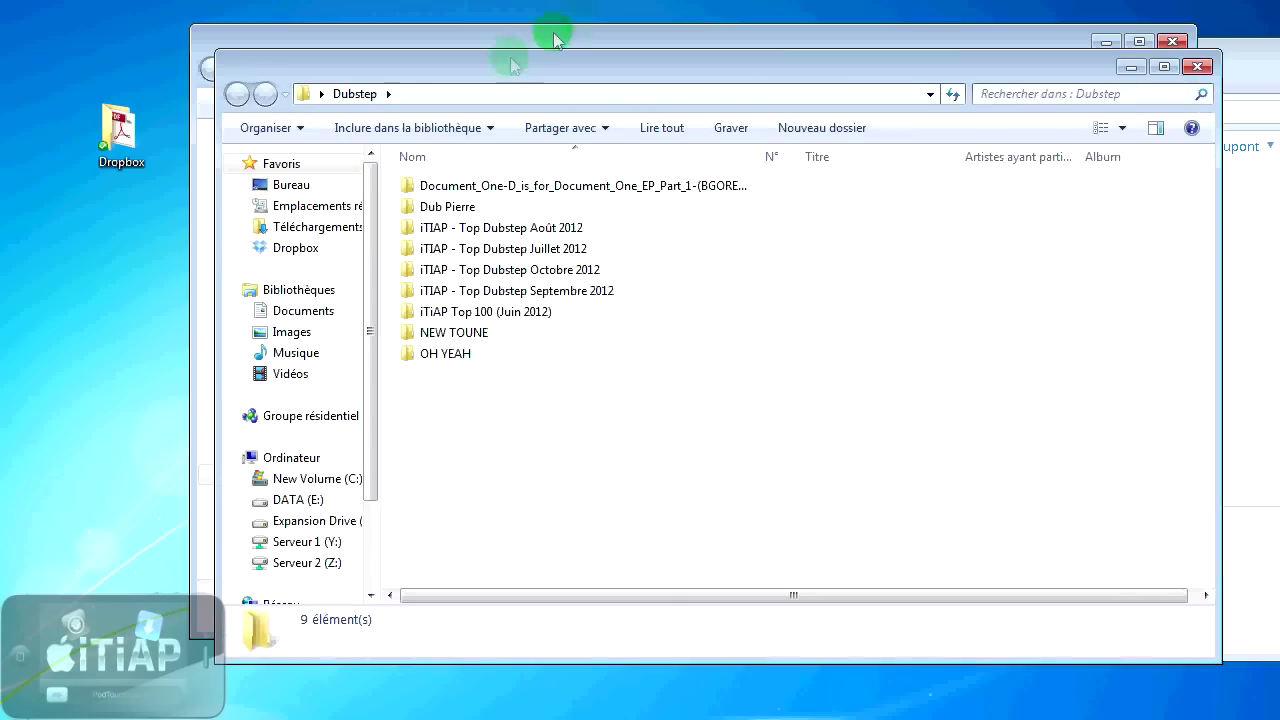
double_click(505, 292)
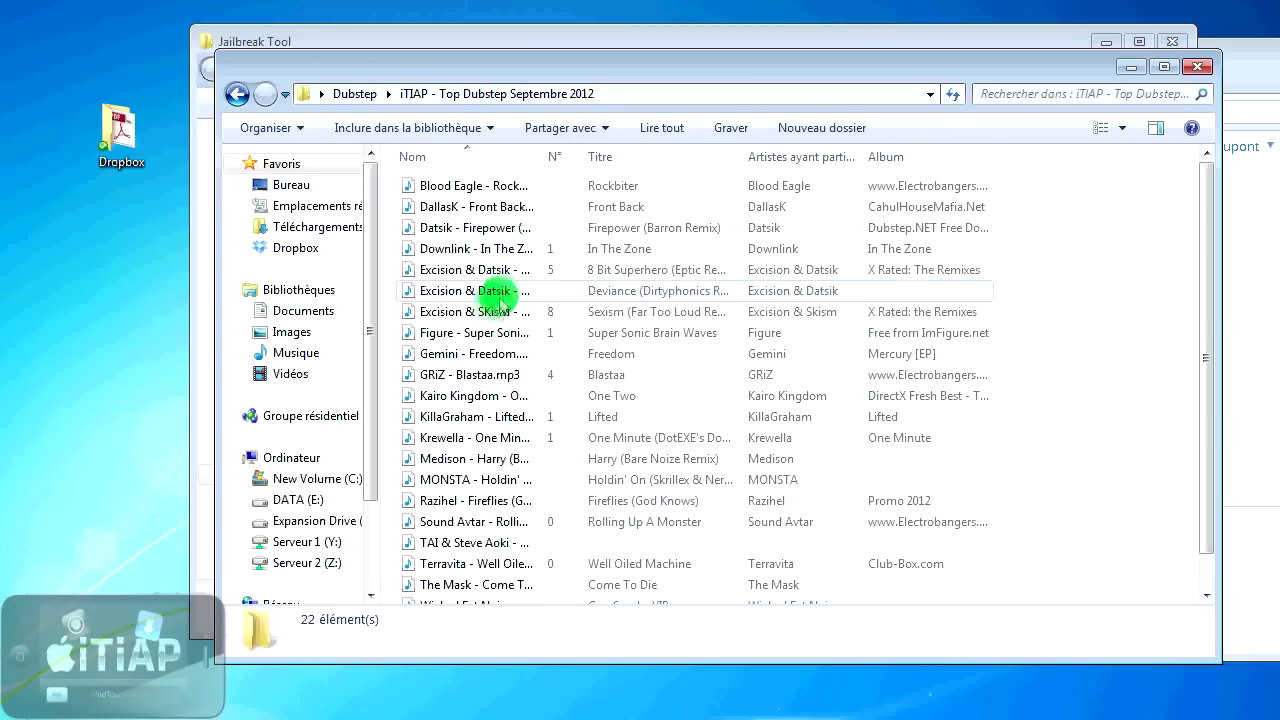
left_click(490, 293)
right_click(475, 290)
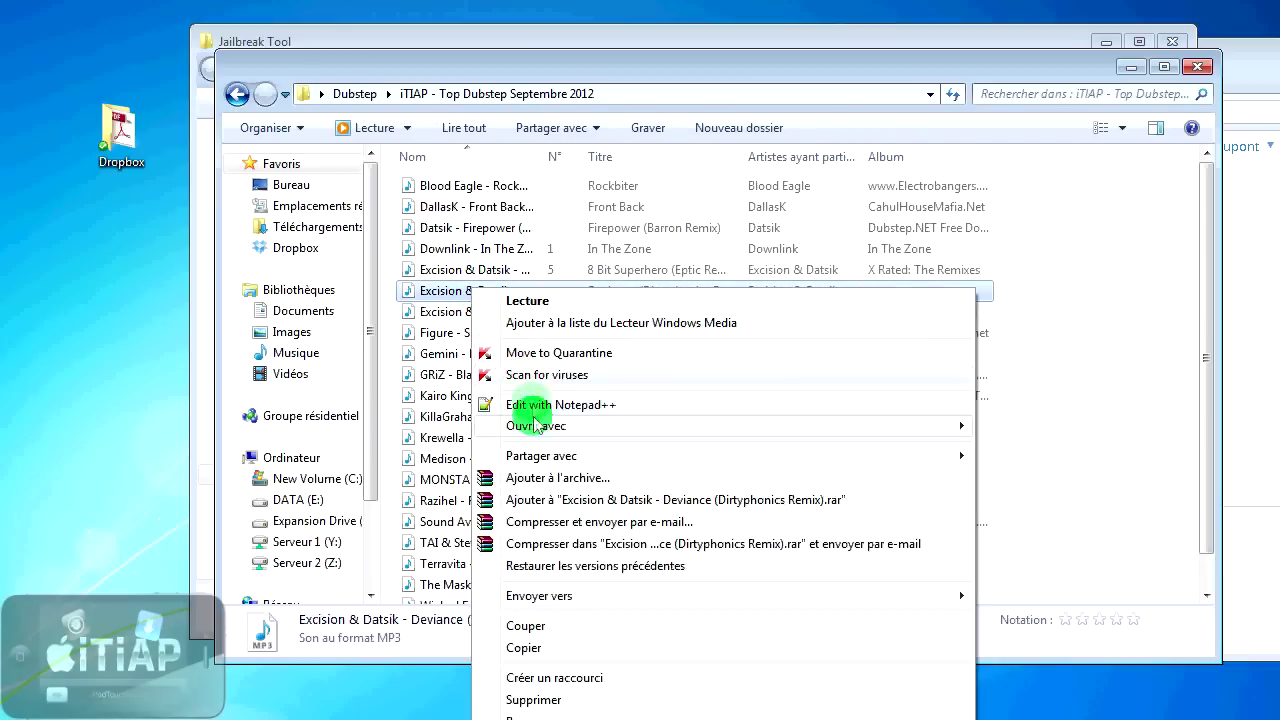
left_click(563, 648)
double_click(116, 132)
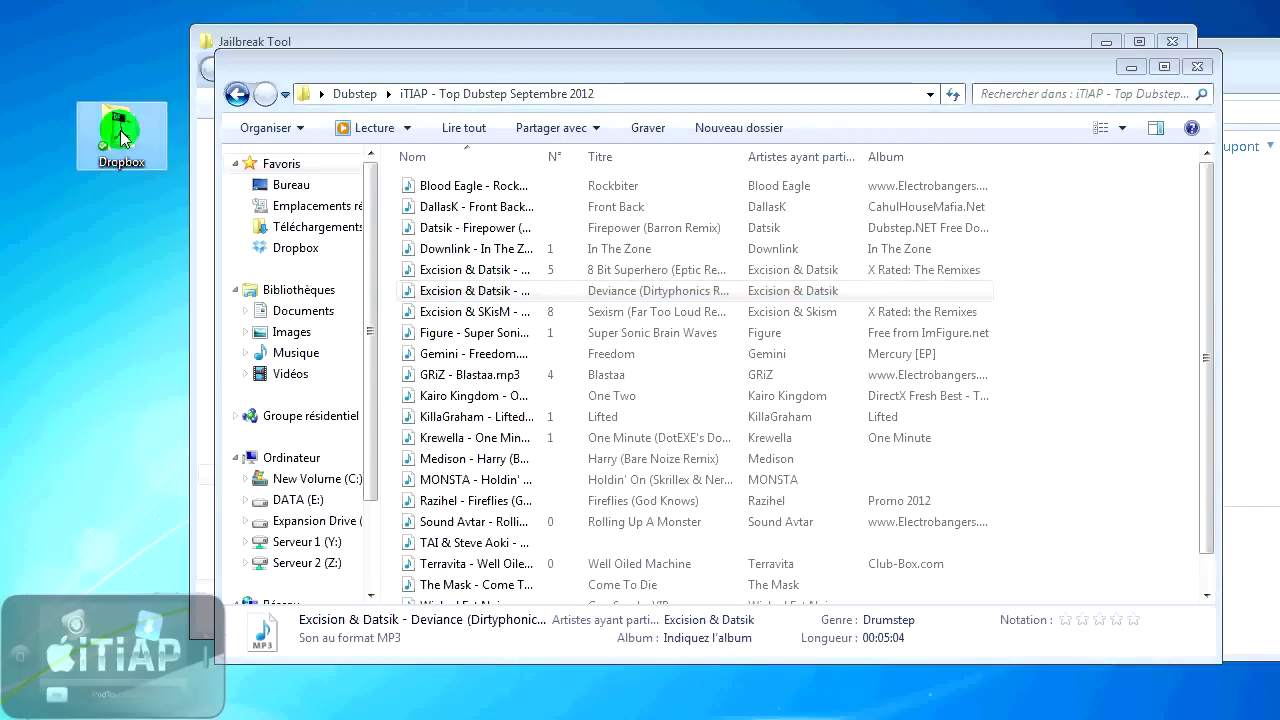
right_click(494, 294)
left_click(555, 430)
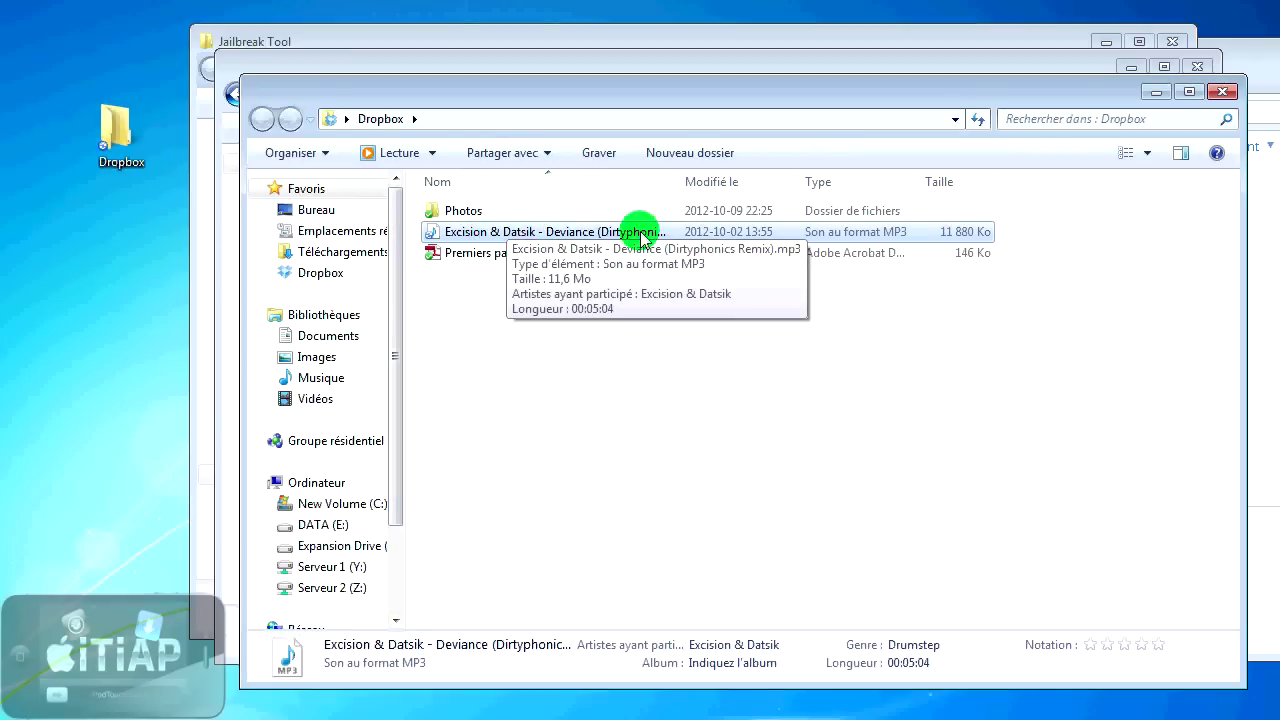
- Switch the Dropbox folder view to Grandes icônes to show the sync marks
left_click(858, 414)
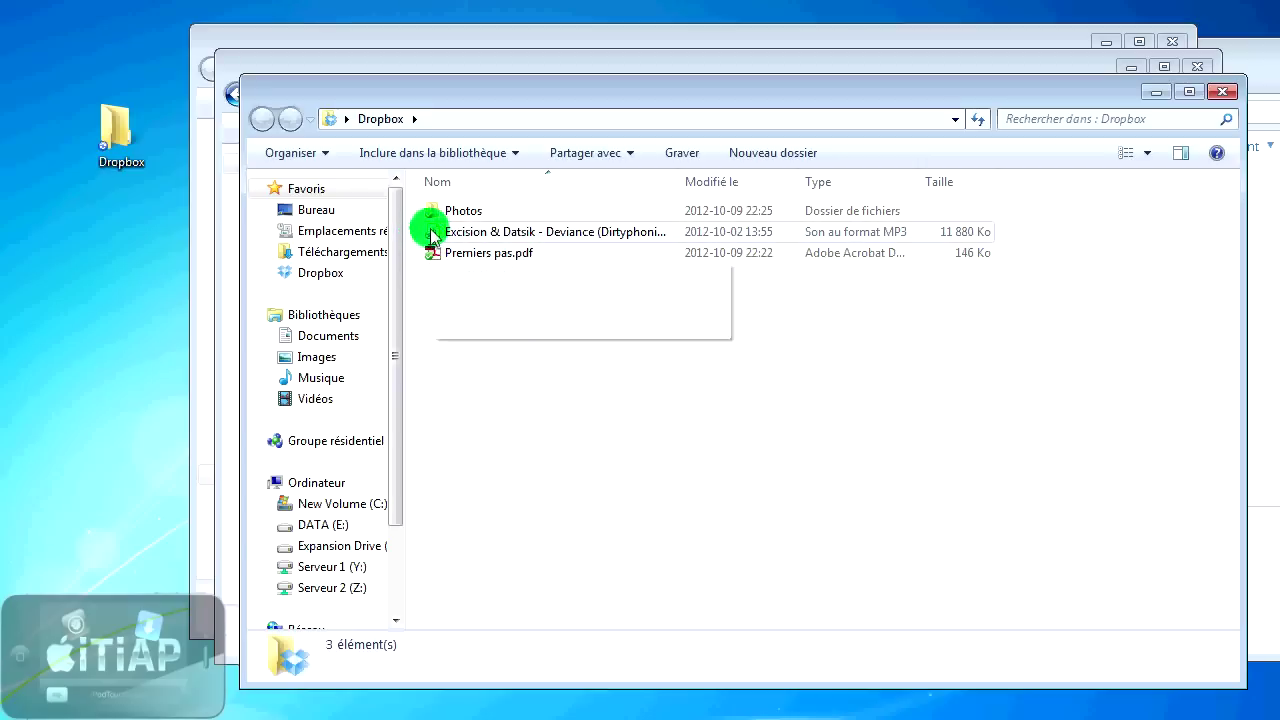
left_click(1147, 152)
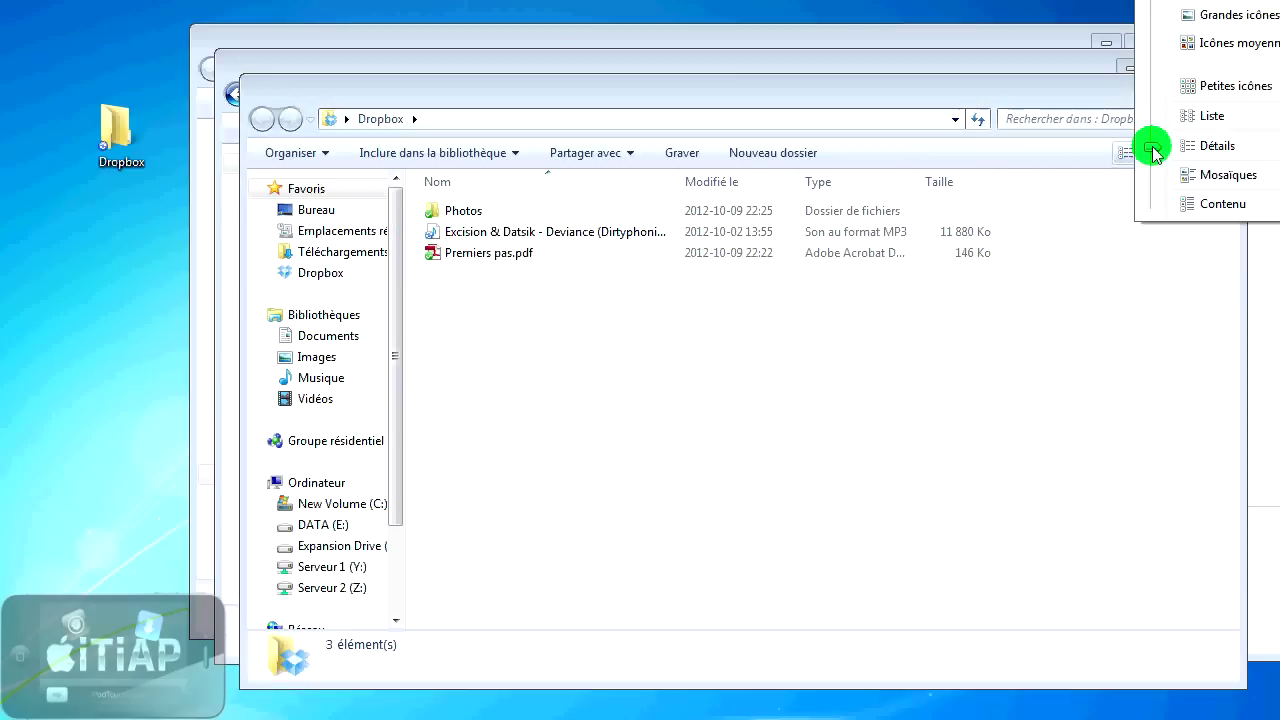
left_click(1225, 20)
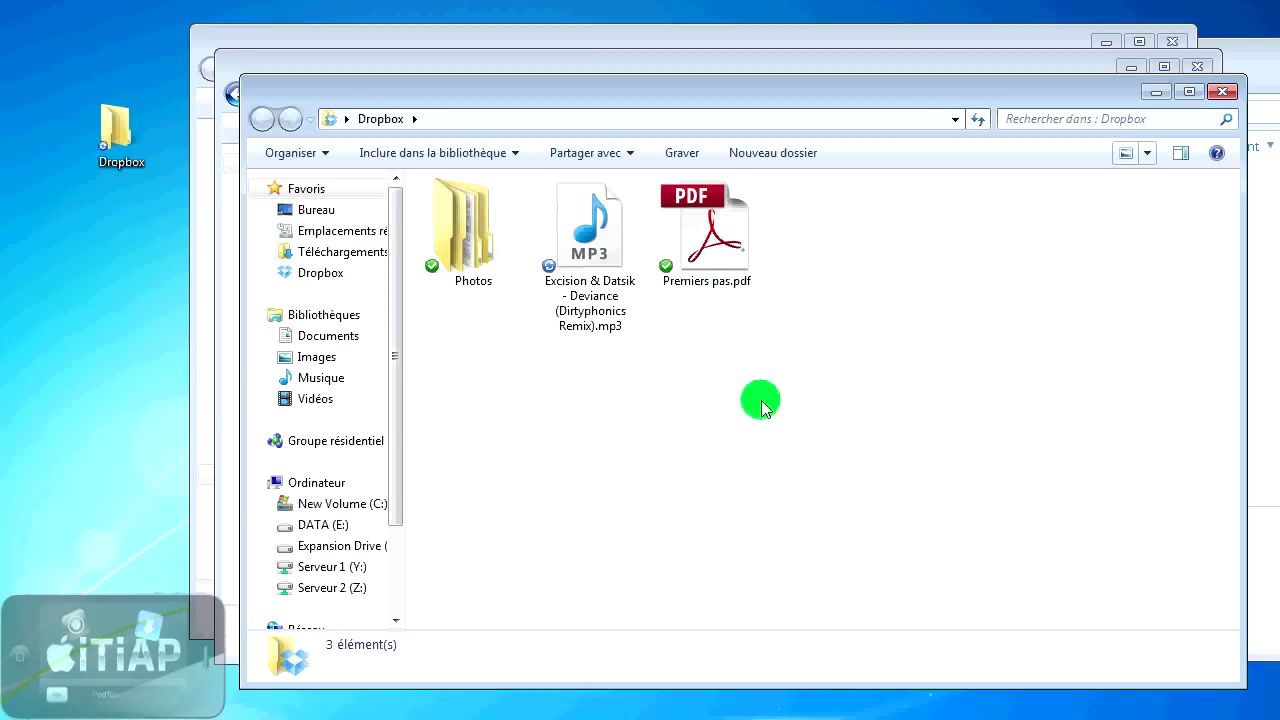
- Move the Dropbox window aside and bring the Top Dubstep Septembre 2012 window forward
mouse_move(598, 312)
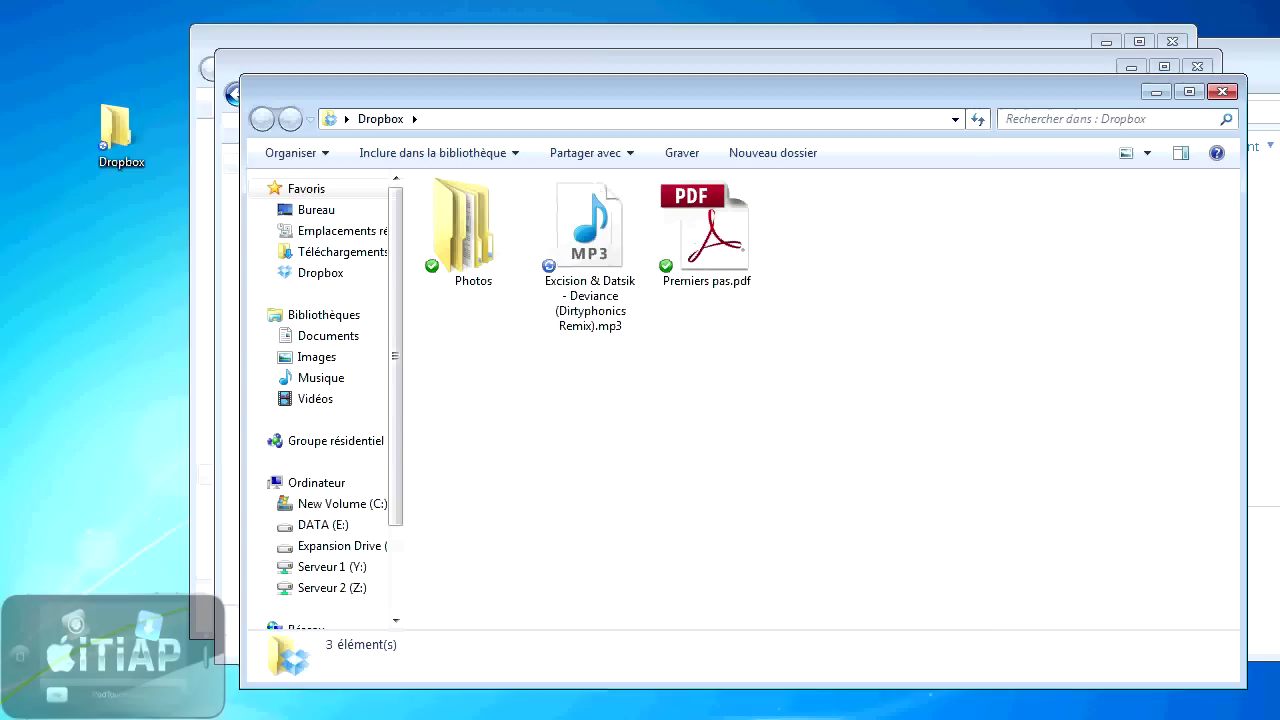
left_click_drag(786, 100, 706, 161)
left_click(712, 68)
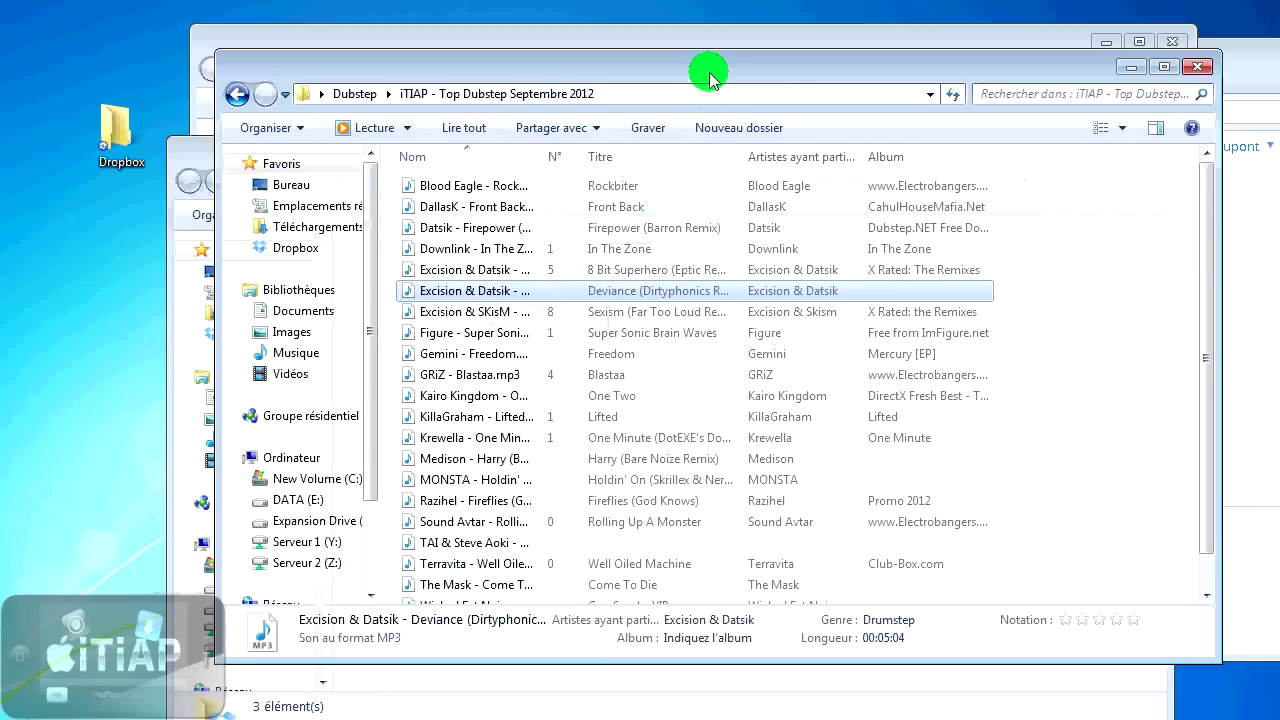
- Close the music window, then copy Preview Maker.png and paste it into the Dropbox folder
left_click(1197, 66)
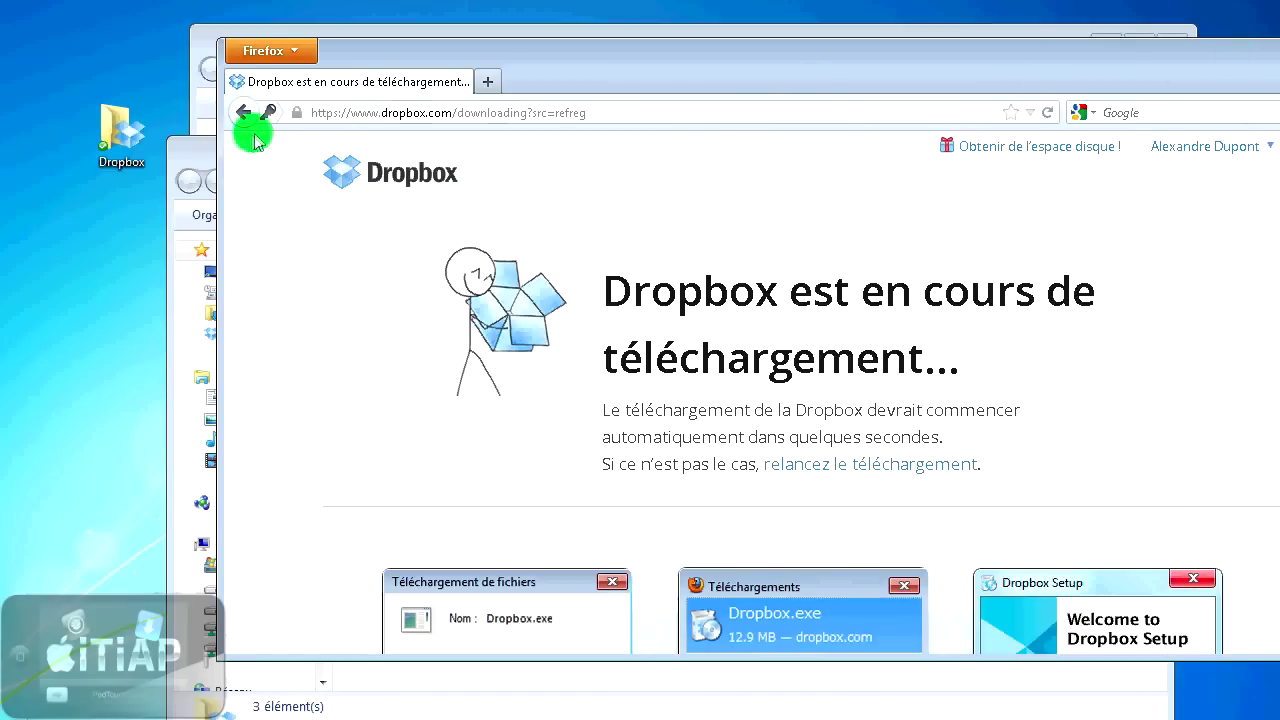
left_click(186, 157)
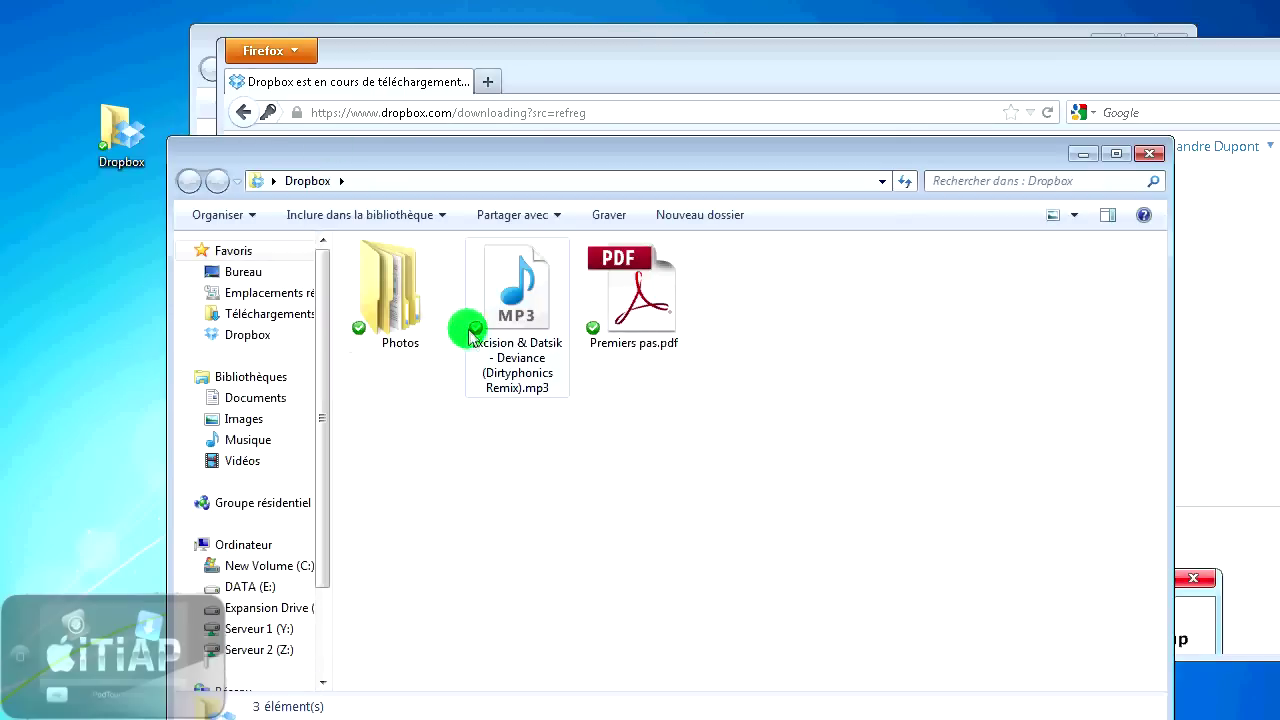
left_click(529, 345)
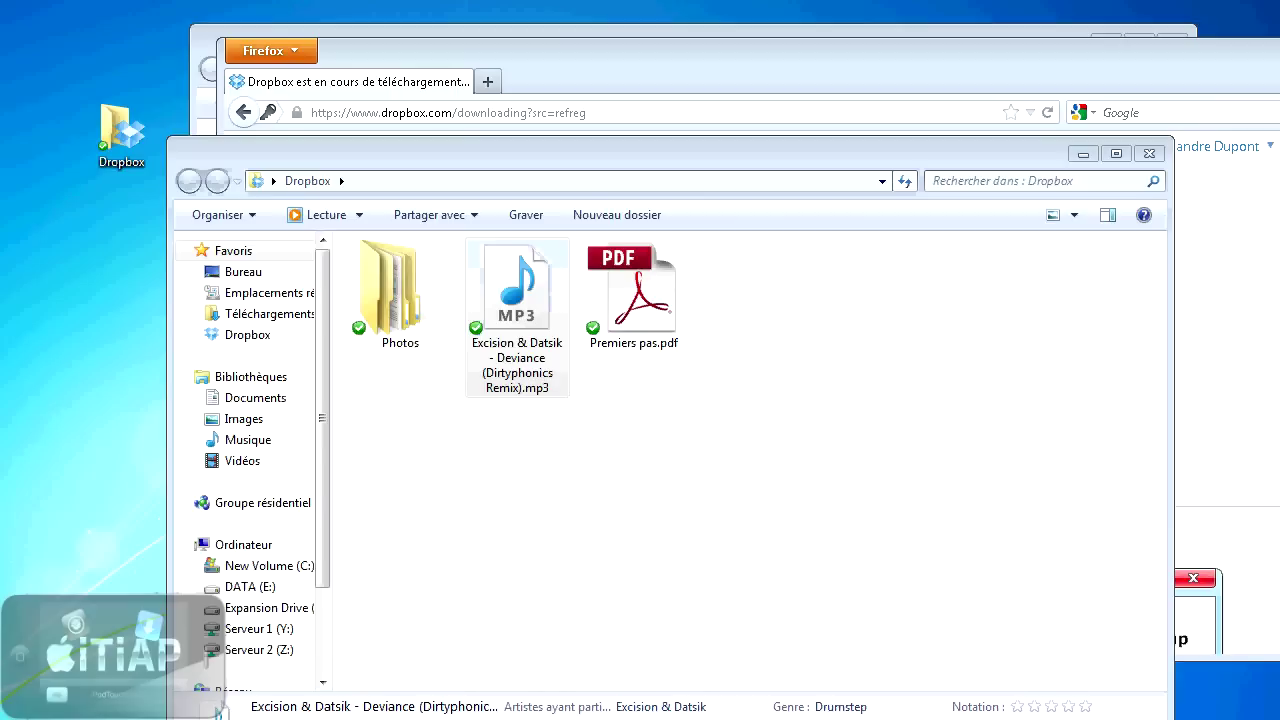
right_click(517, 300)
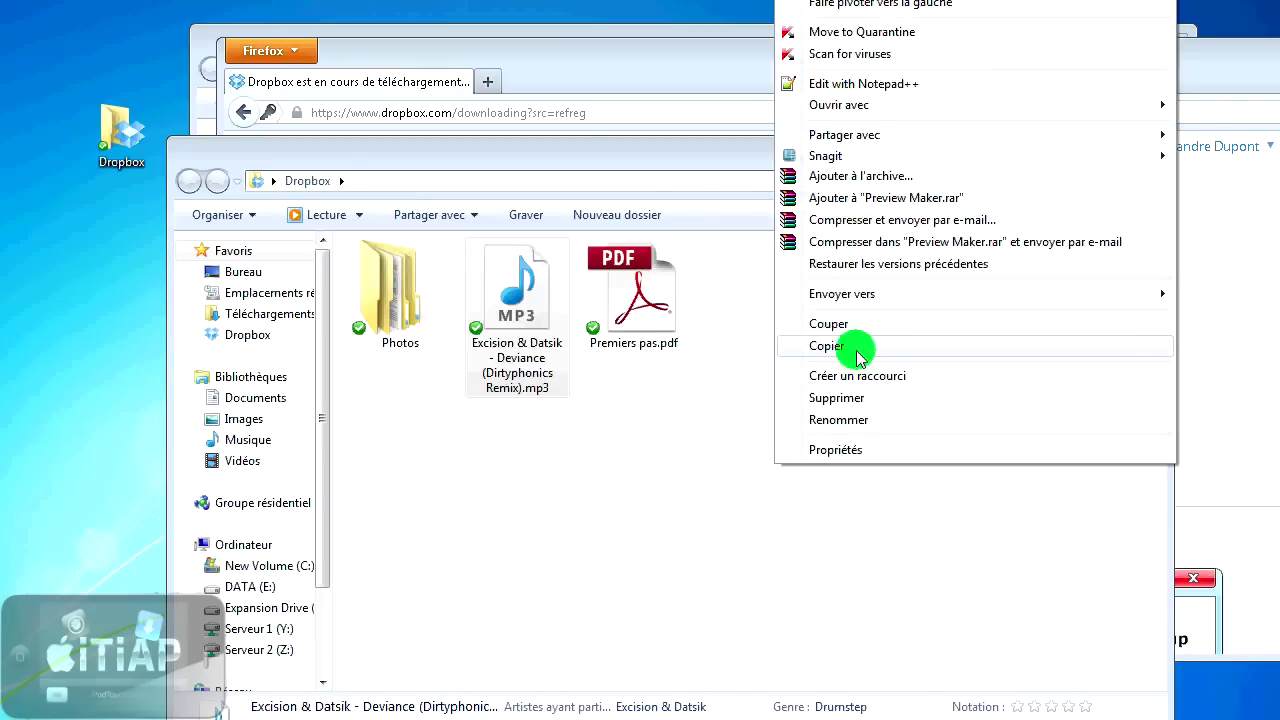
left_click(857, 347)
right_click(840, 357)
left_click(850, 485)
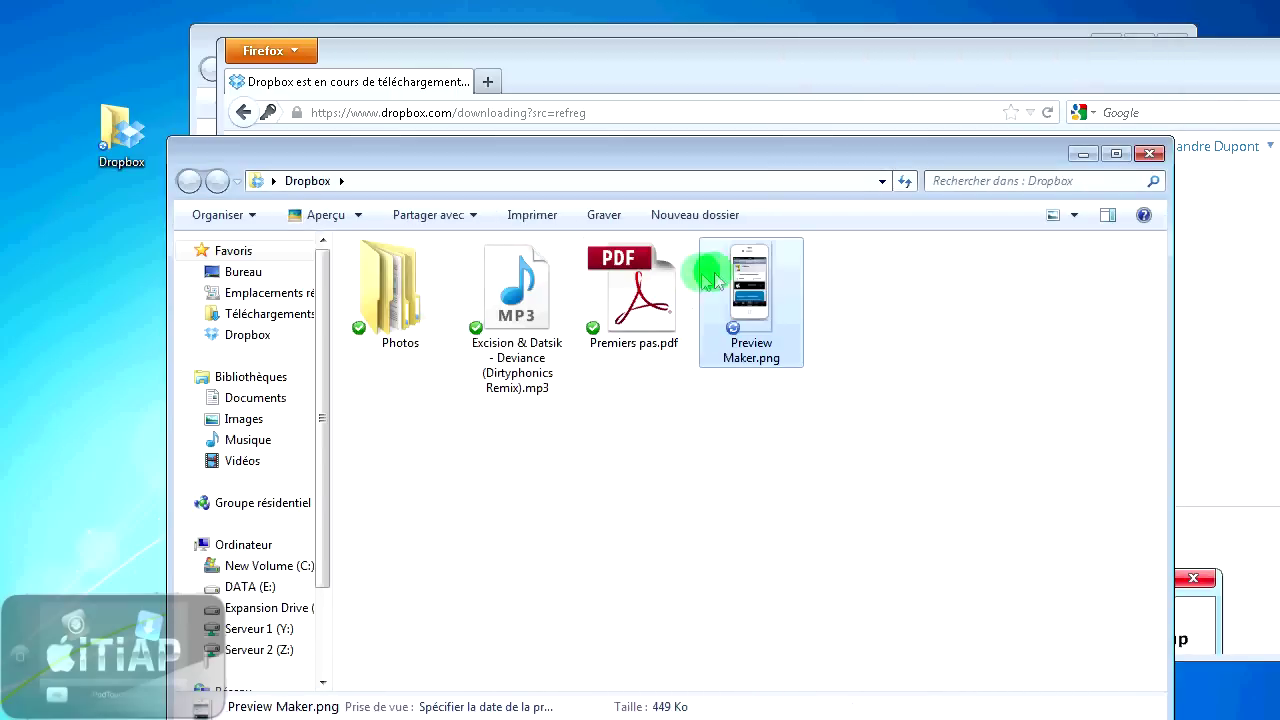
- Preview Preview Maker.png, check the four Dropbox files, and close the Dropbox window
double_click(762, 298)
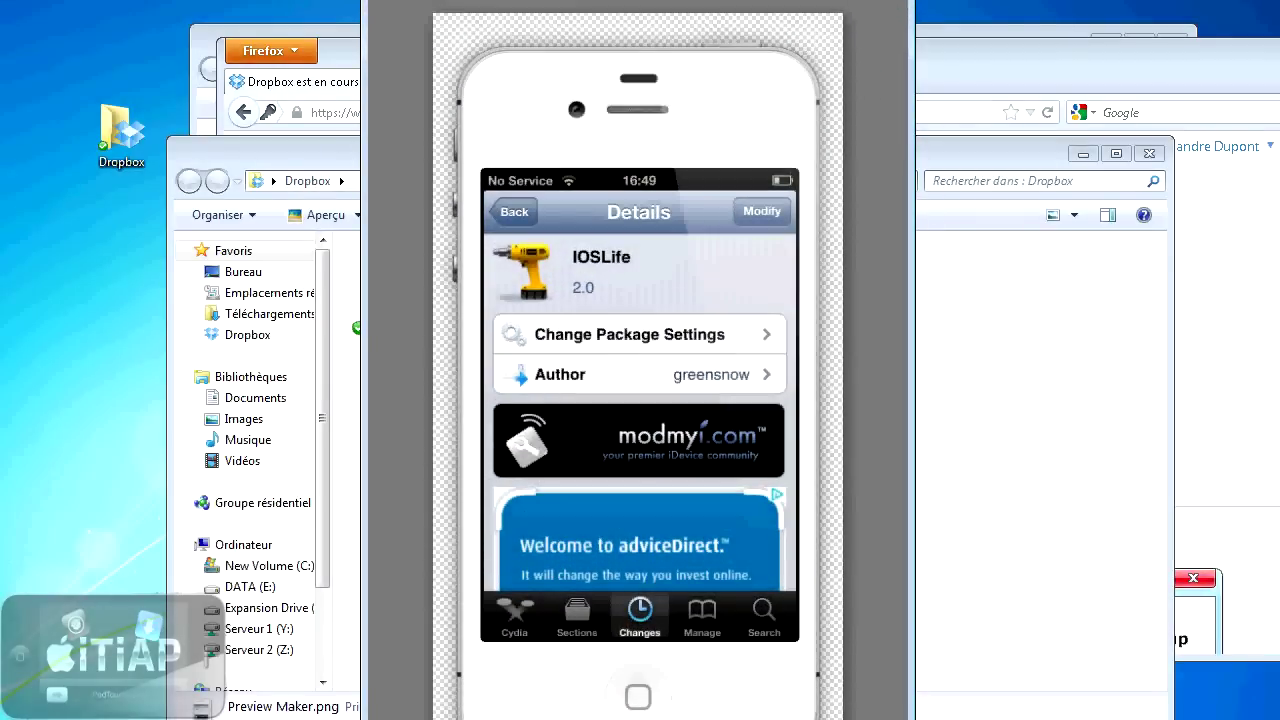
left_click(871, 149)
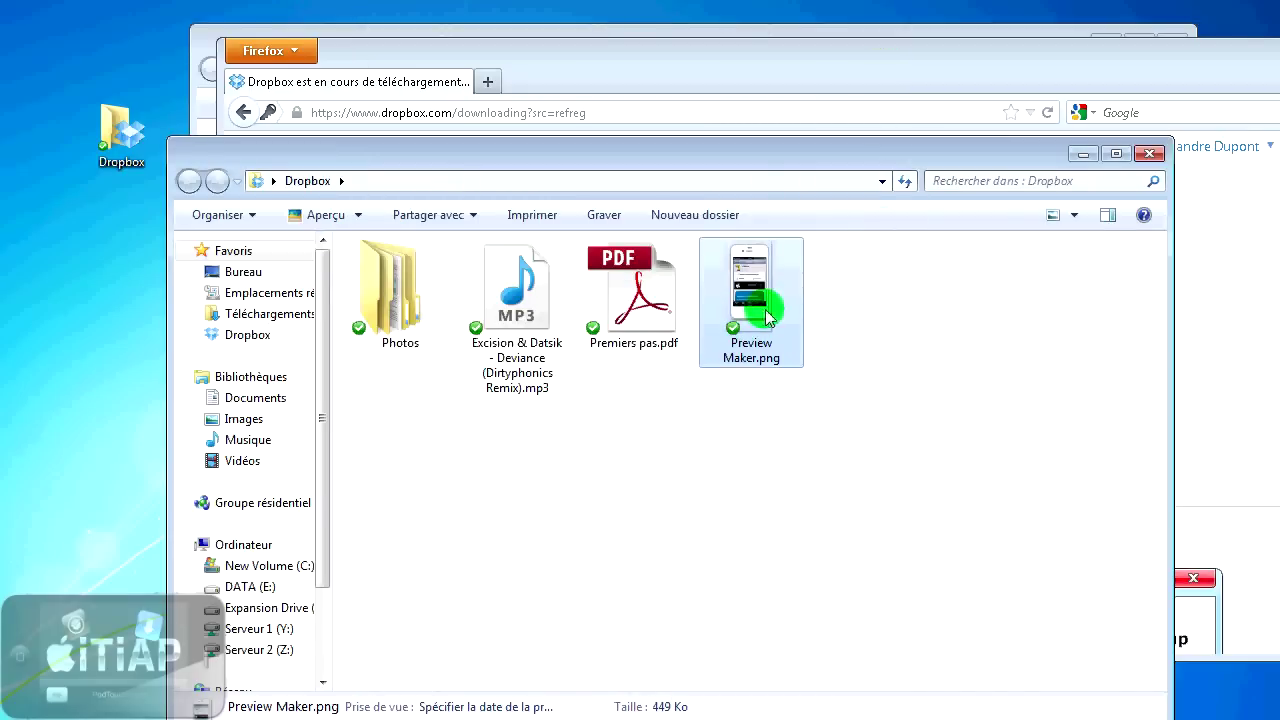
left_click(912, 351)
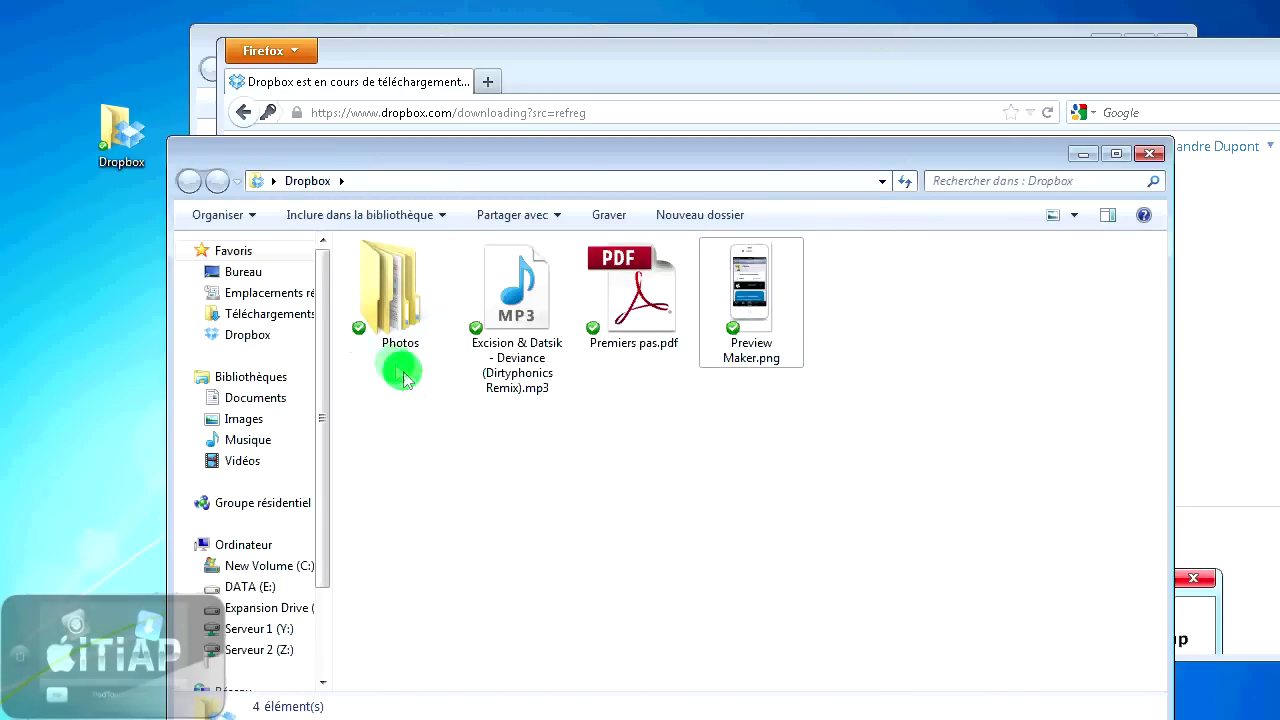
left_click_drag(400, 429, 876, 320)
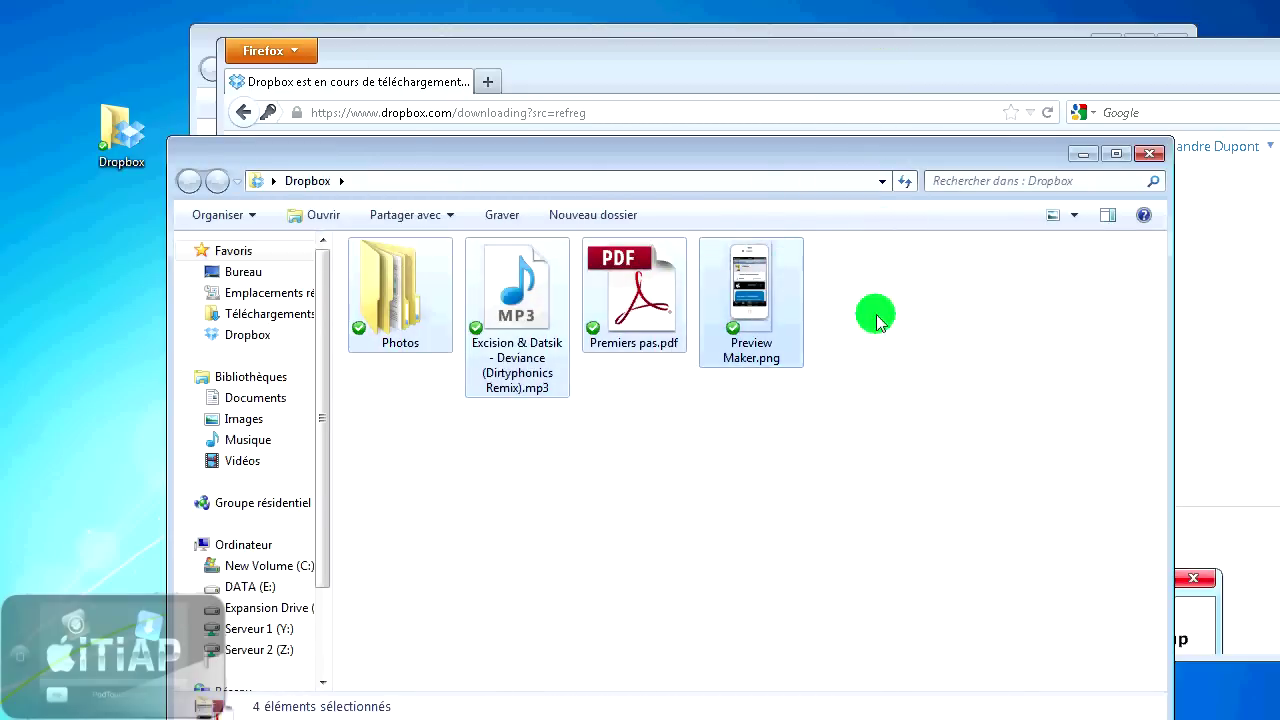
left_click(876, 320)
left_click(112, 140)
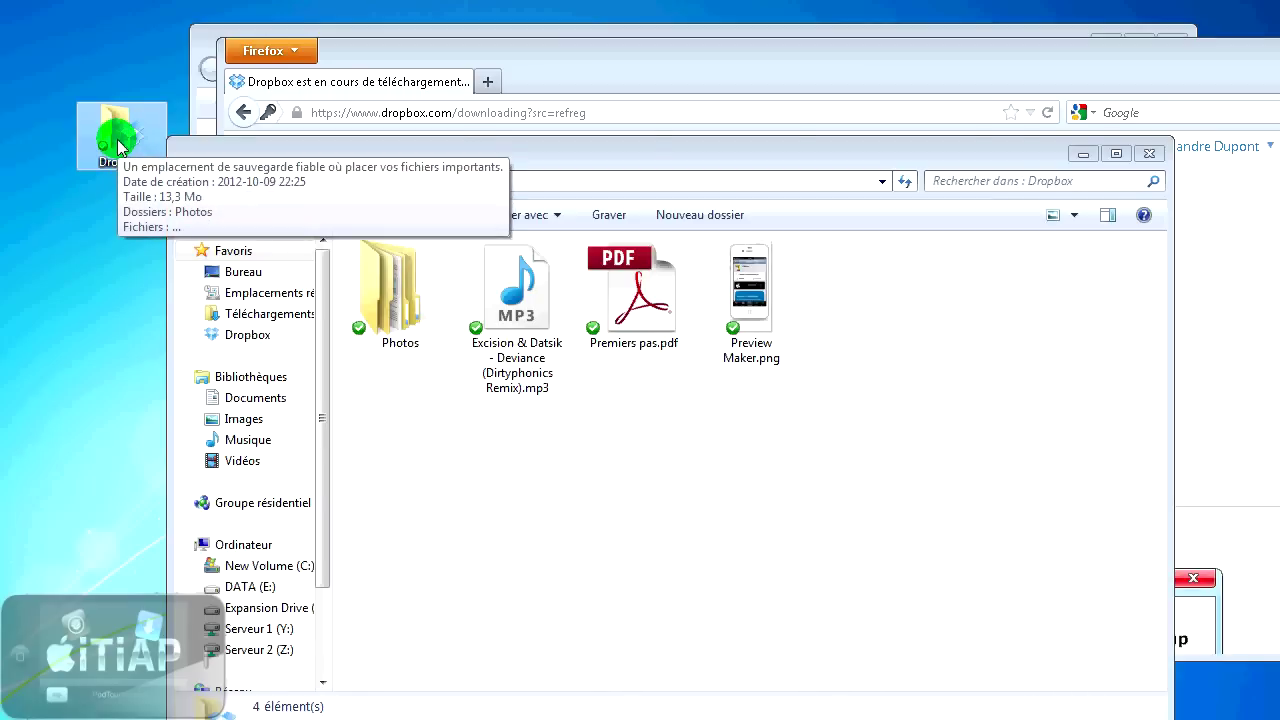
left_click(1150, 155)
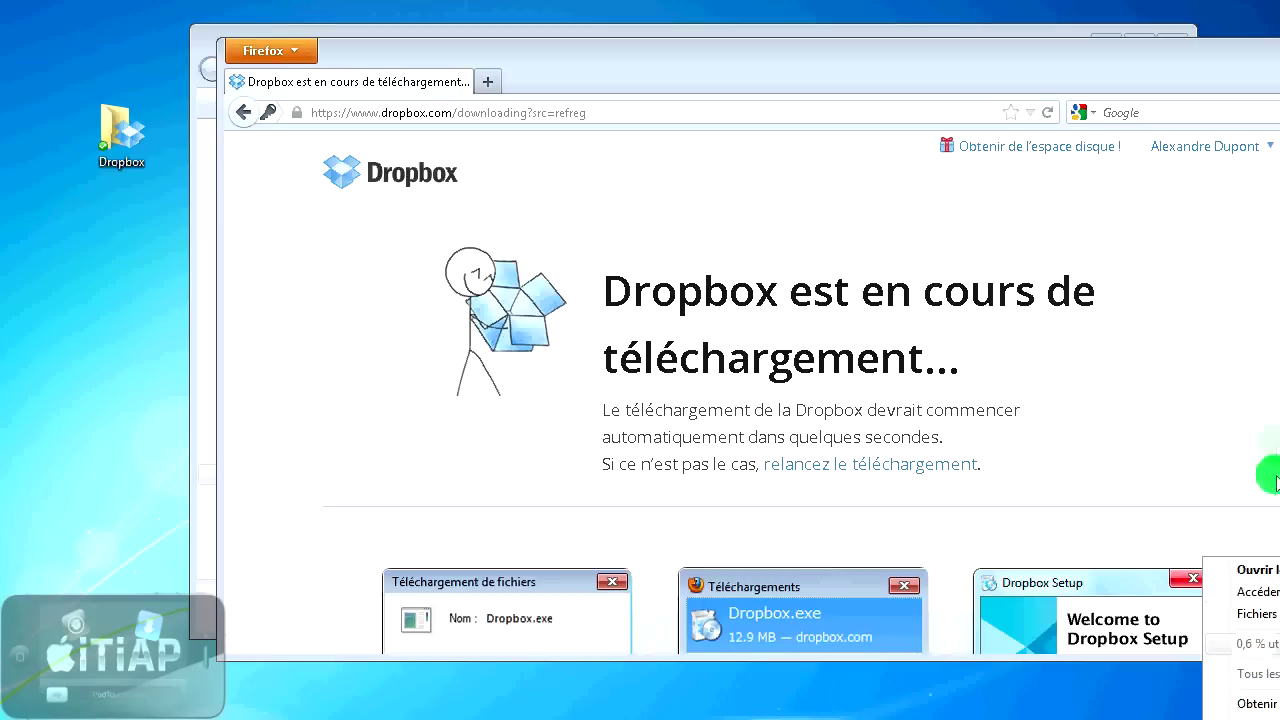
- Load dropbox.com in Firefox and check the four synced items in the file list
left_click_drag(766, 57, 657, 51)
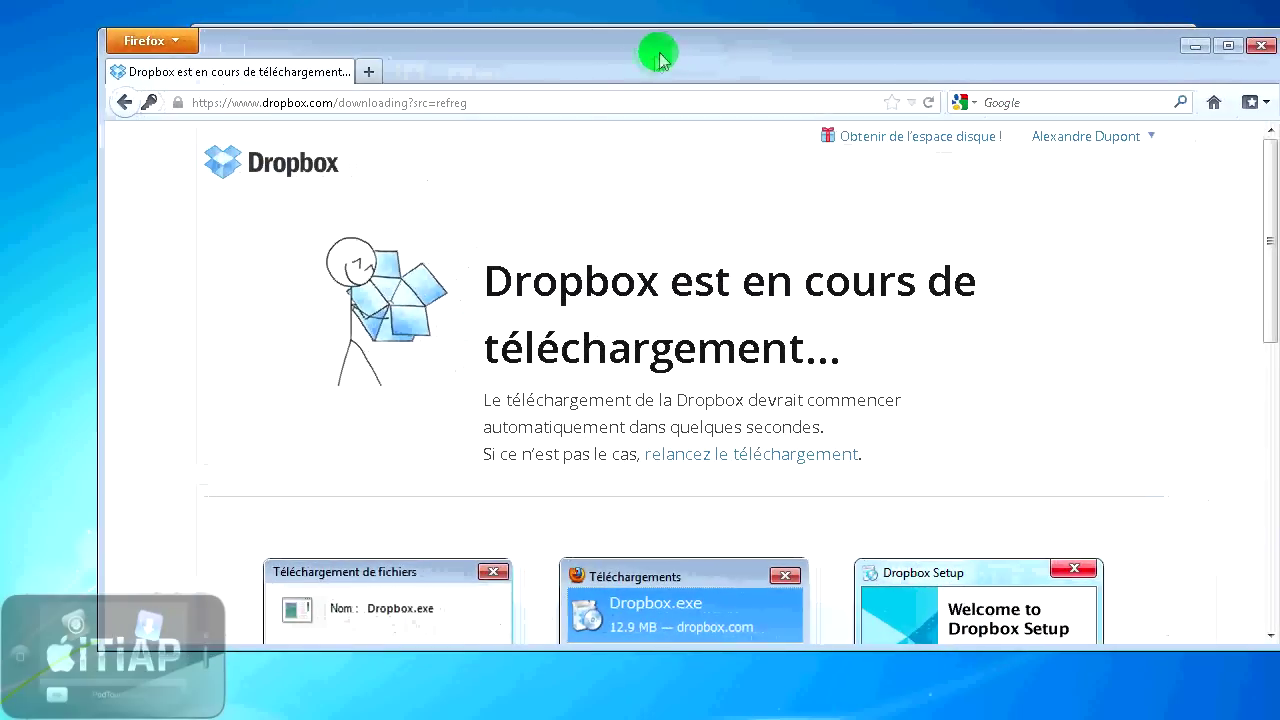
left_click(567, 104)
type("dro")
key("Return")
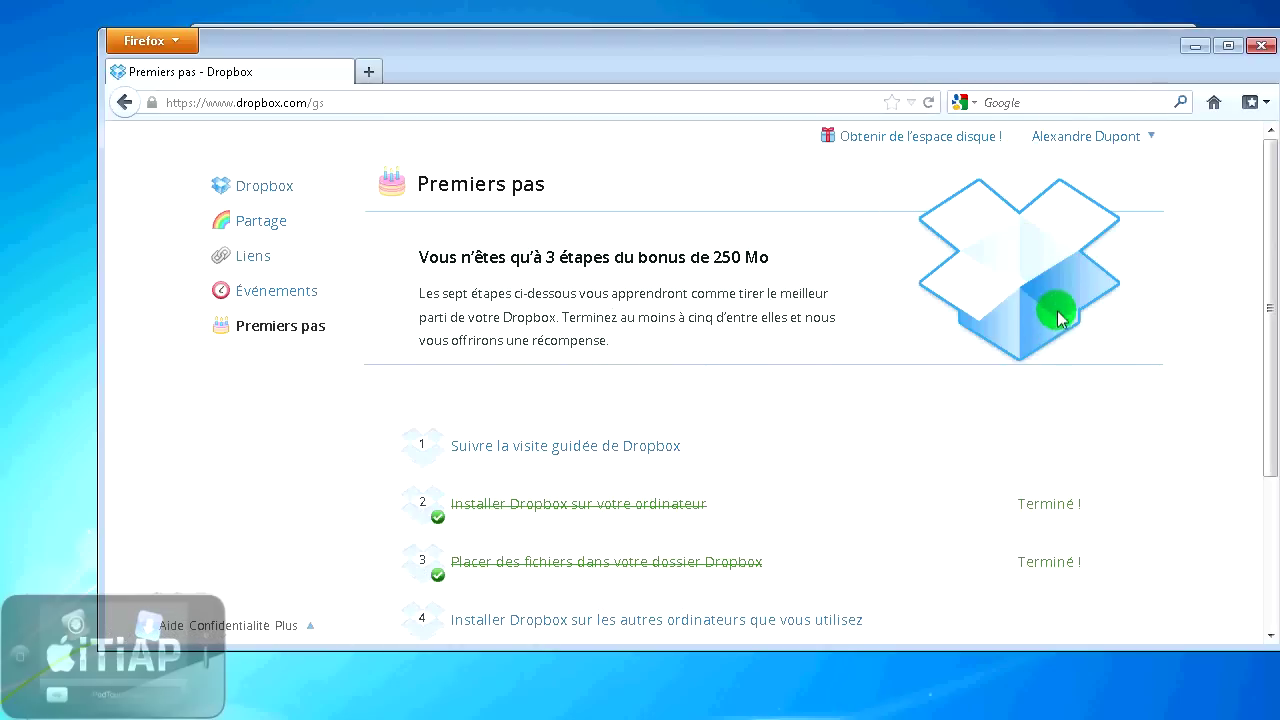
left_click_drag(688, 60, 754, 65)
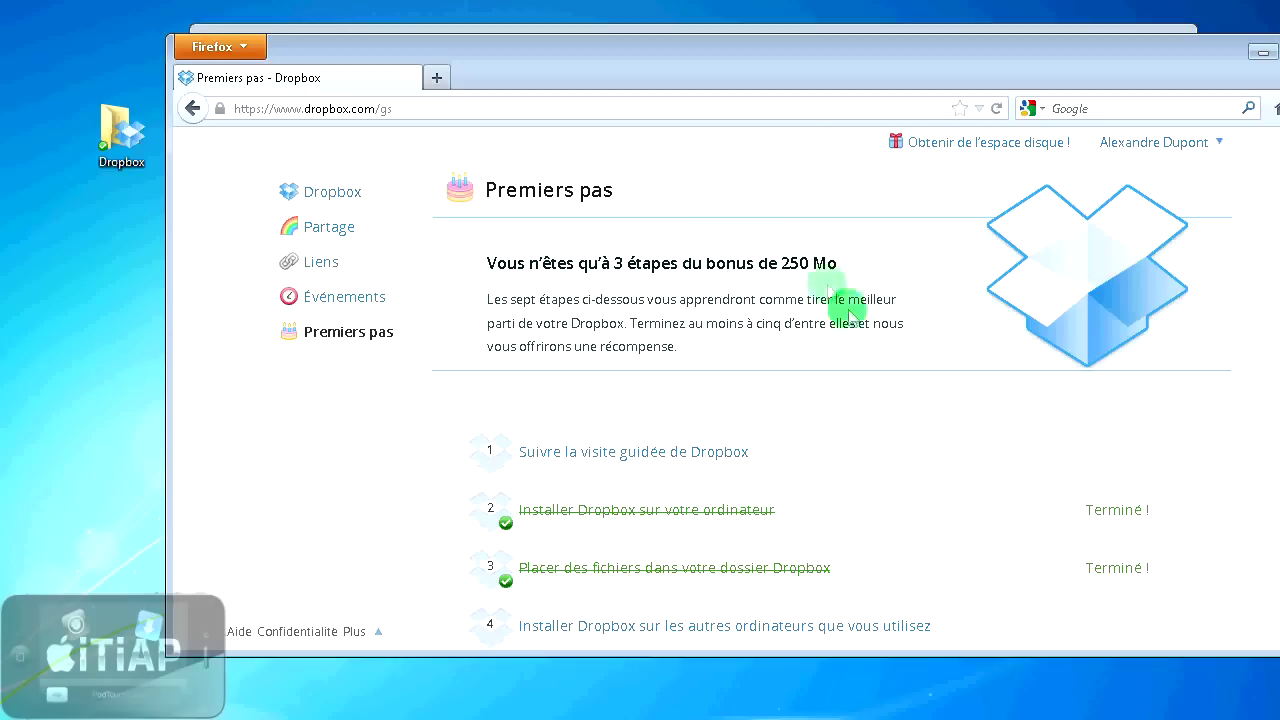
left_click_drag(505, 77, 503, 79)
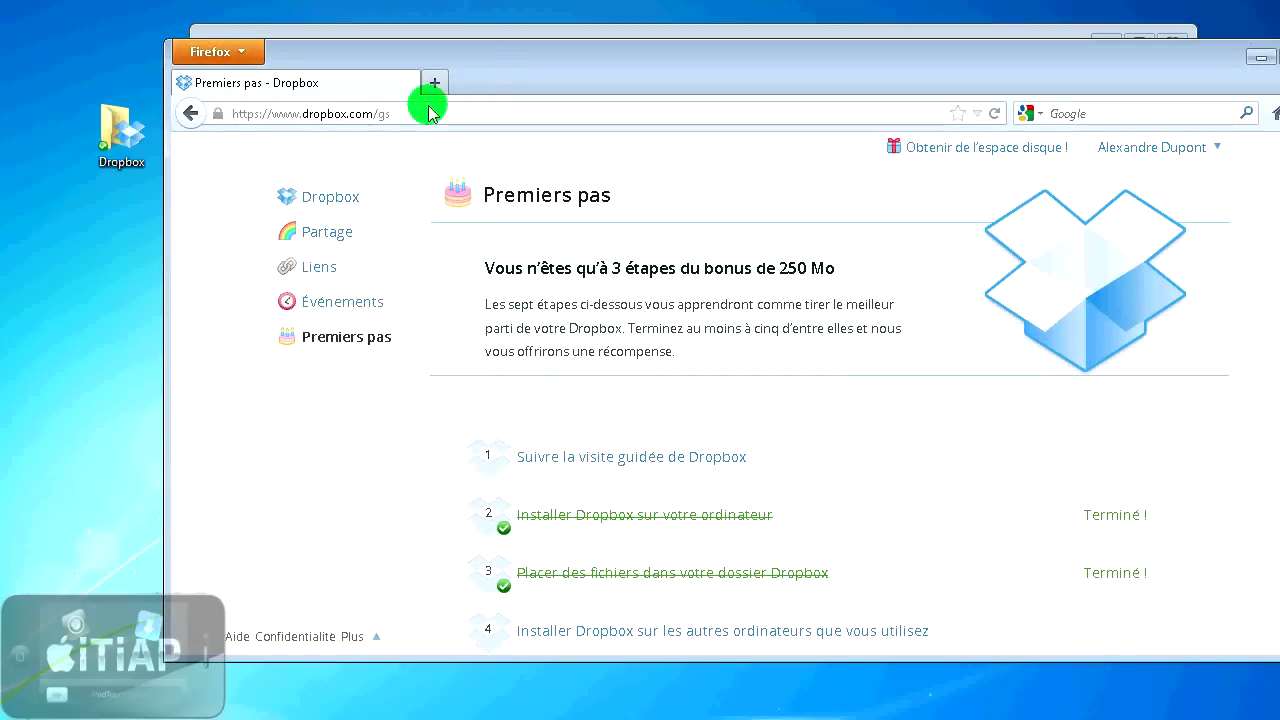
scroll(523, 277, "down", 2)
scroll(523, 277, "up", 2)
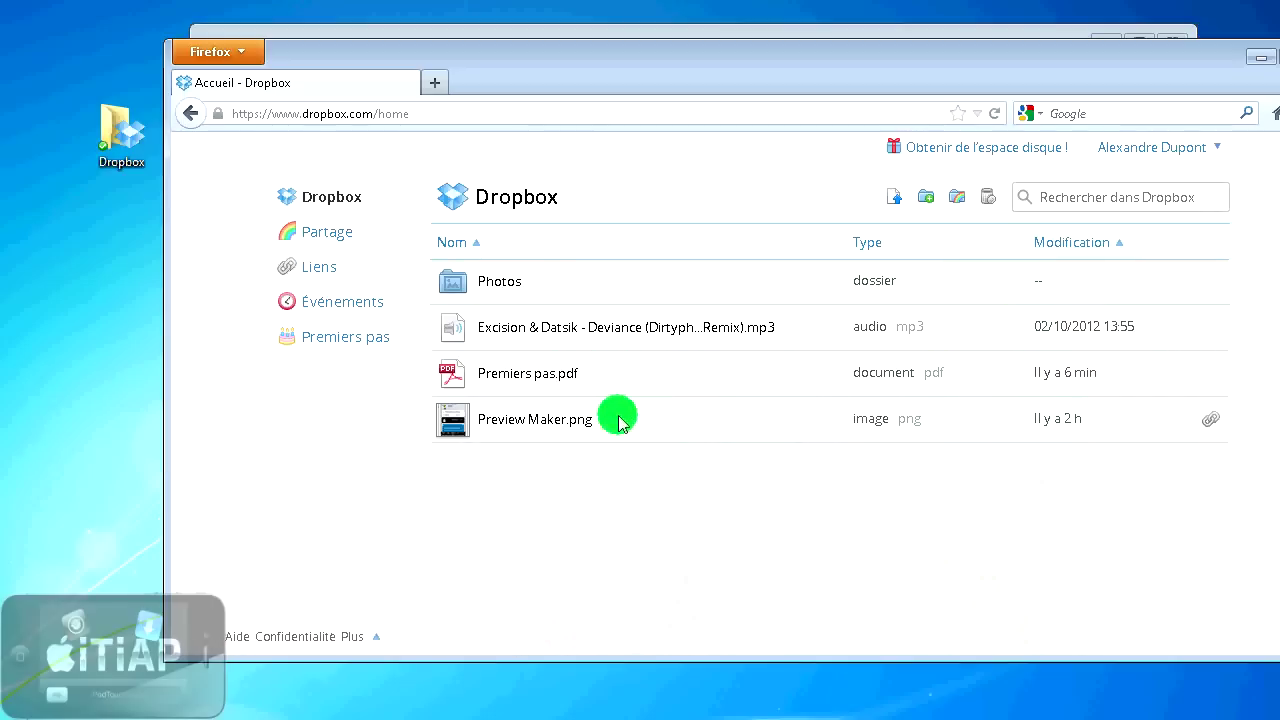
left_click(1097, 428)
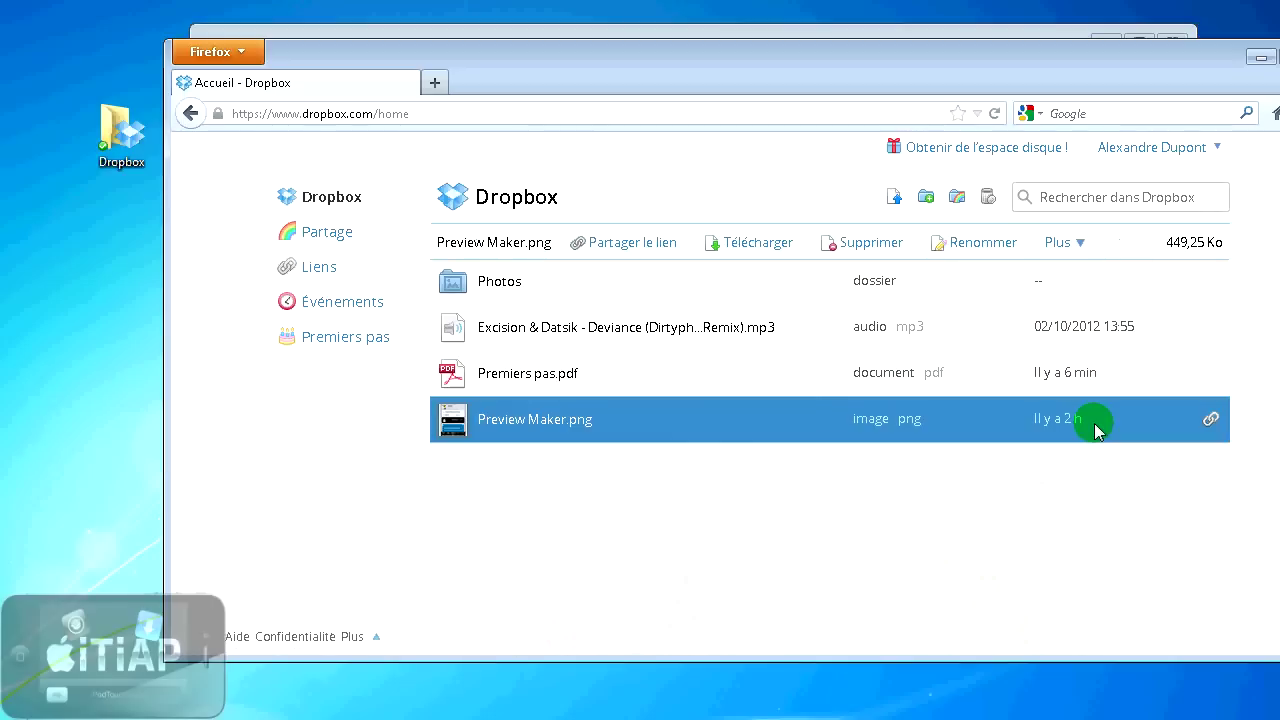
left_click(1036, 509)
left_click(558, 422)
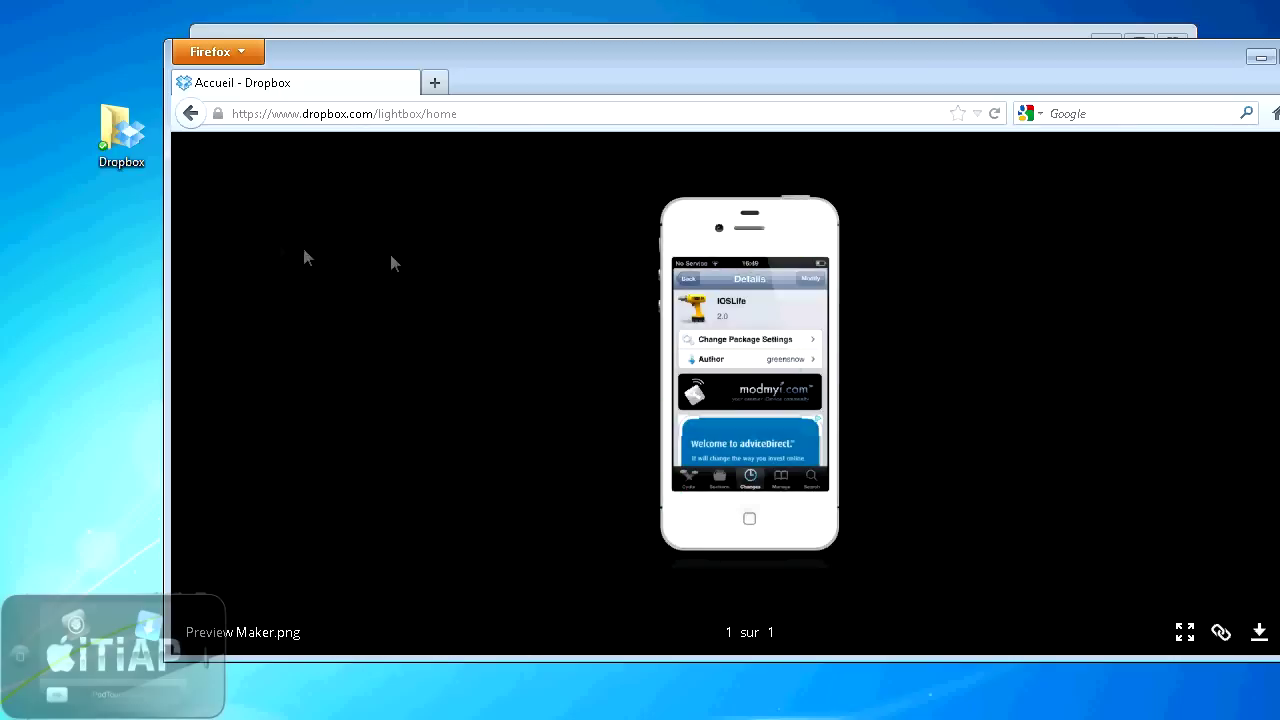
left_click(191, 113)
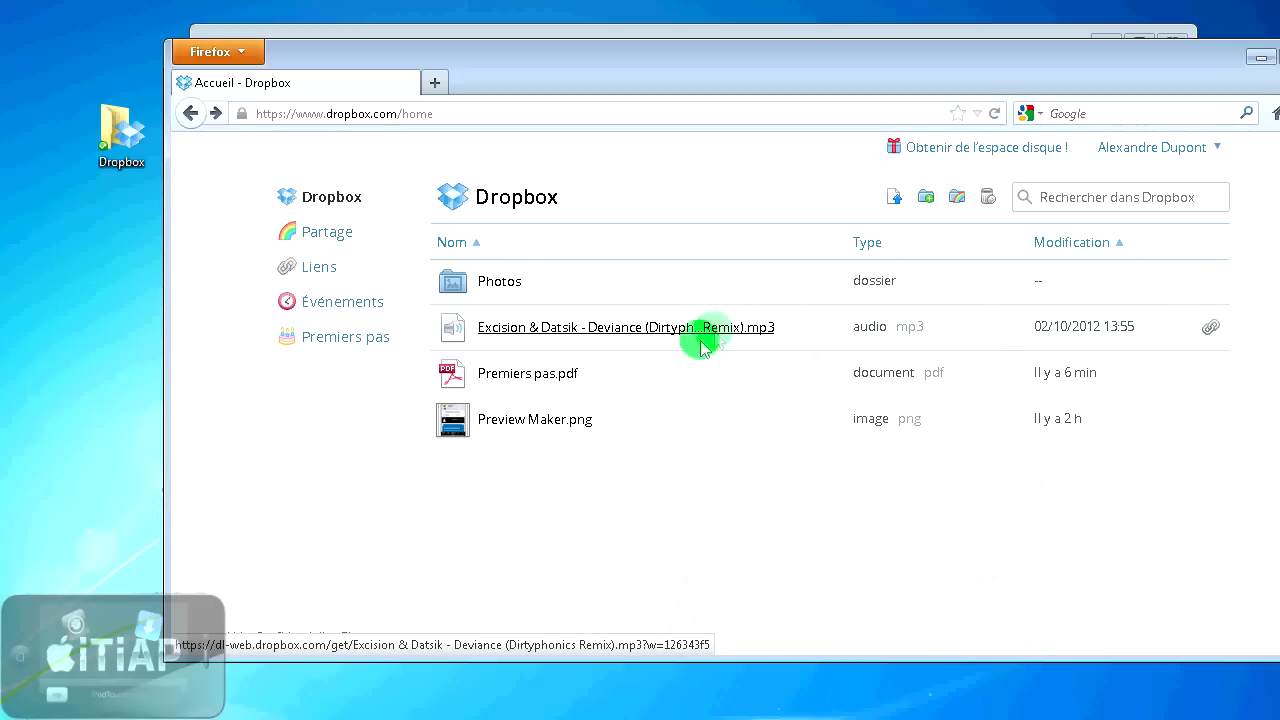
left_click(575, 429)
mouse_move(1183, 428)
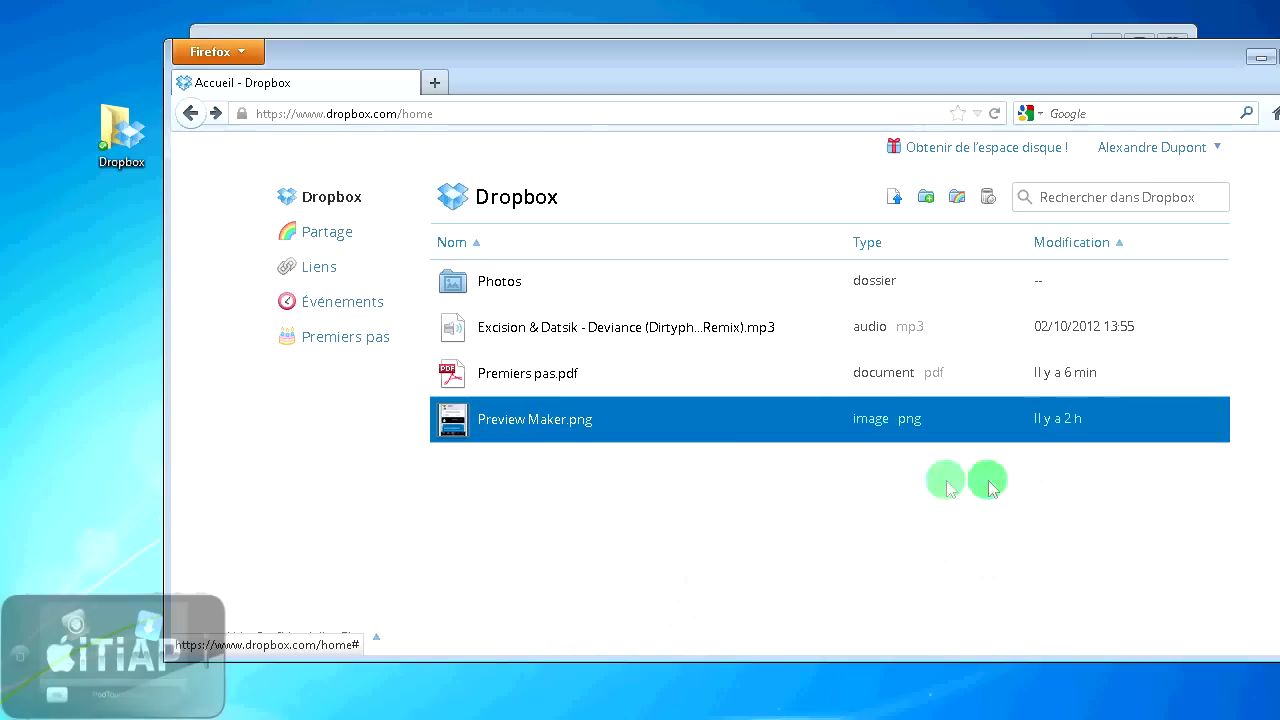
mouse_move(1227, 438)
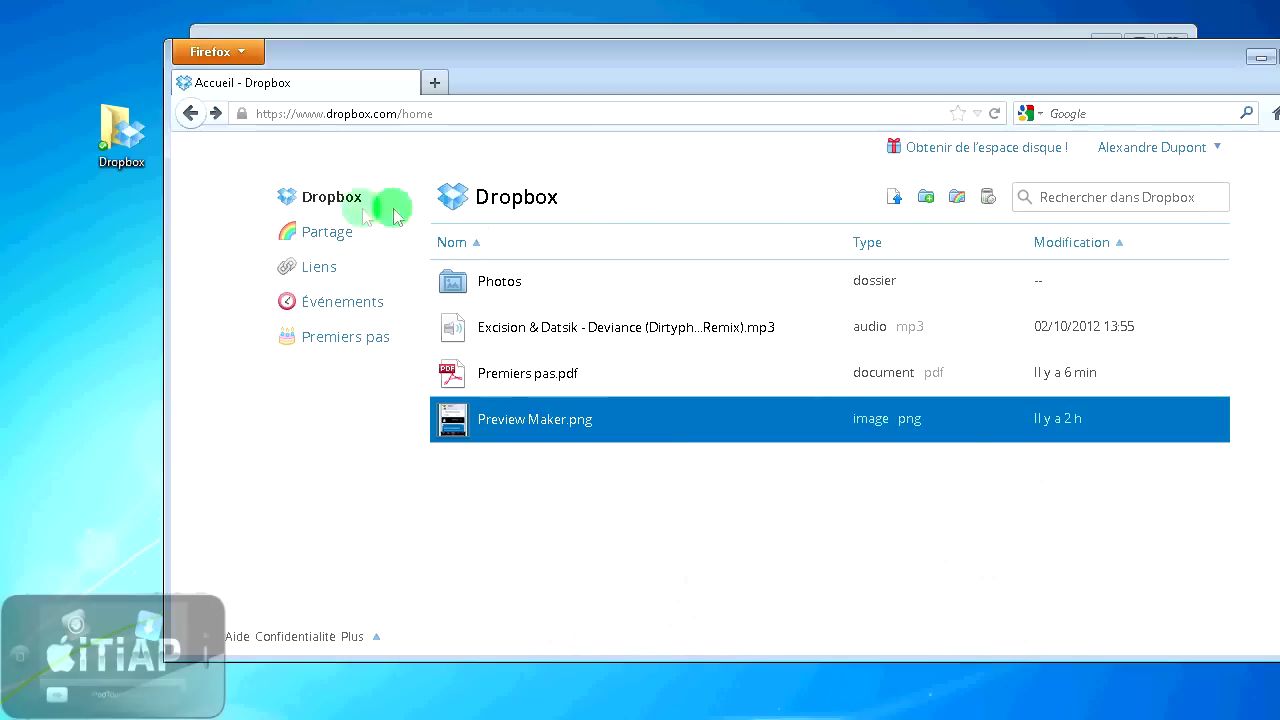
- Look over the Partage sharing page and events, then open the Premiers pas page
left_click(318, 236)
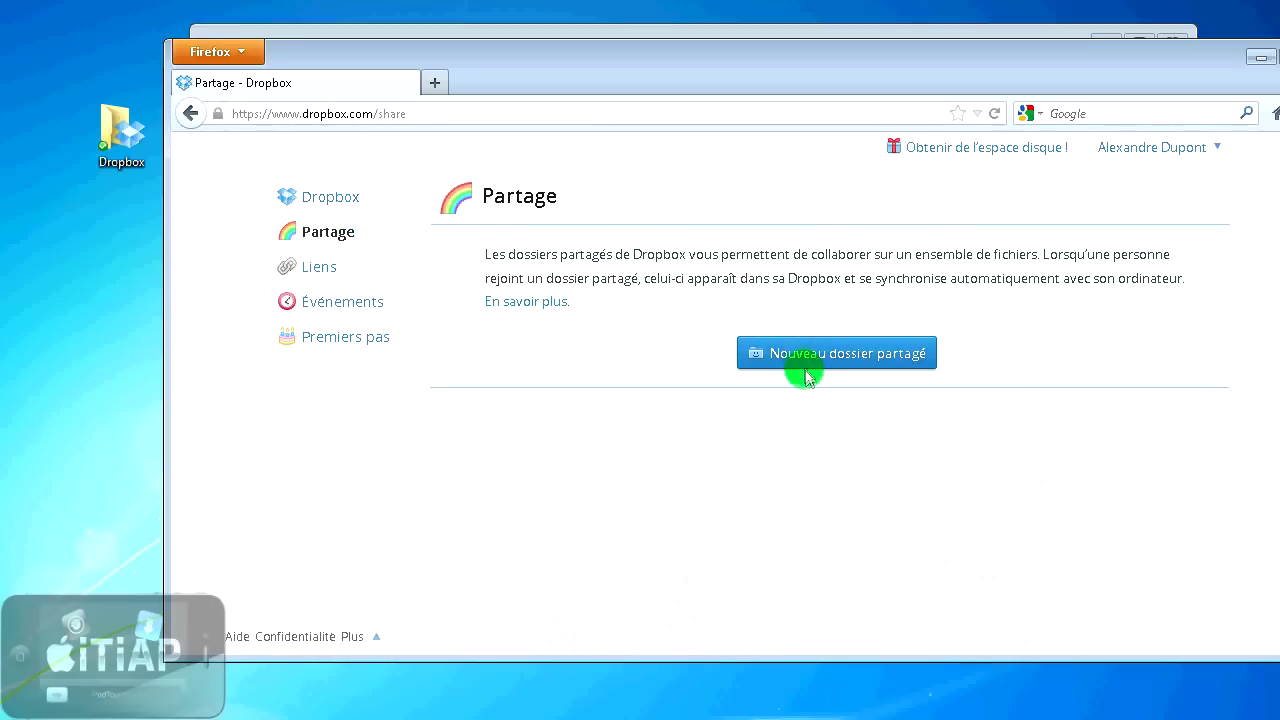
left_click_drag(750, 280, 914, 278)
left_click(940, 279)
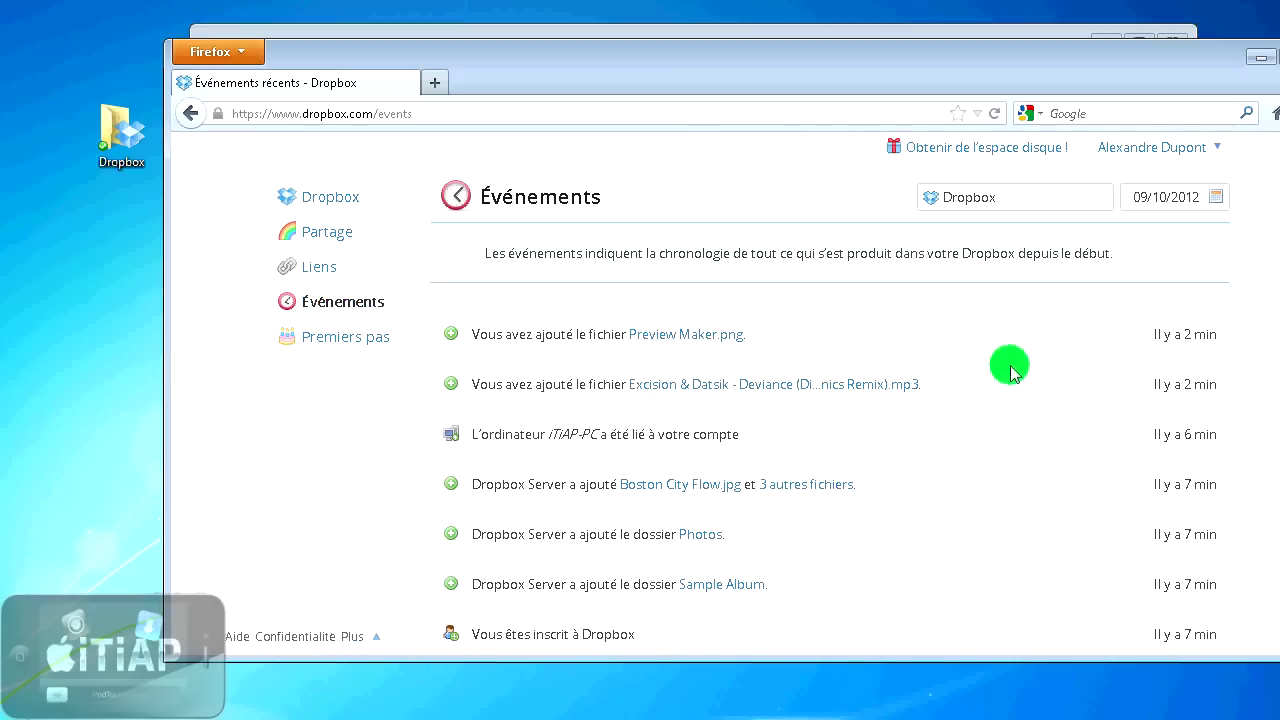
scroll(1010, 367, "down", 1)
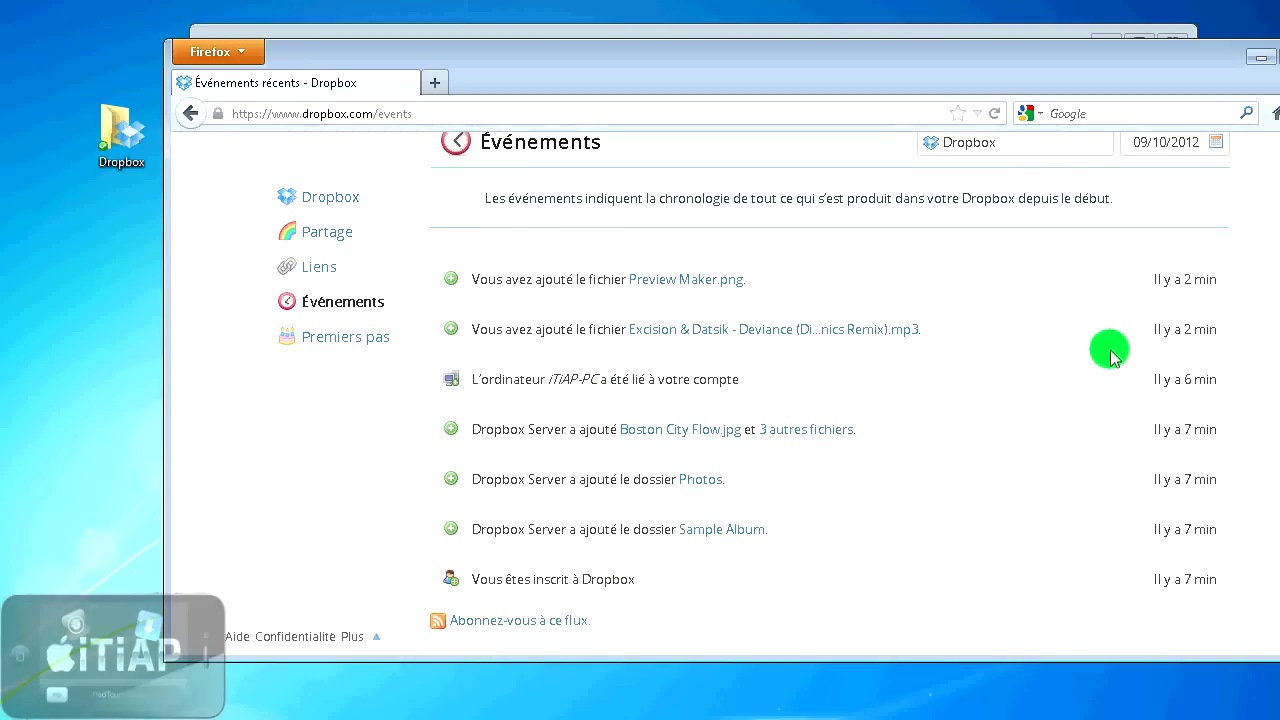
left_click(340, 338)
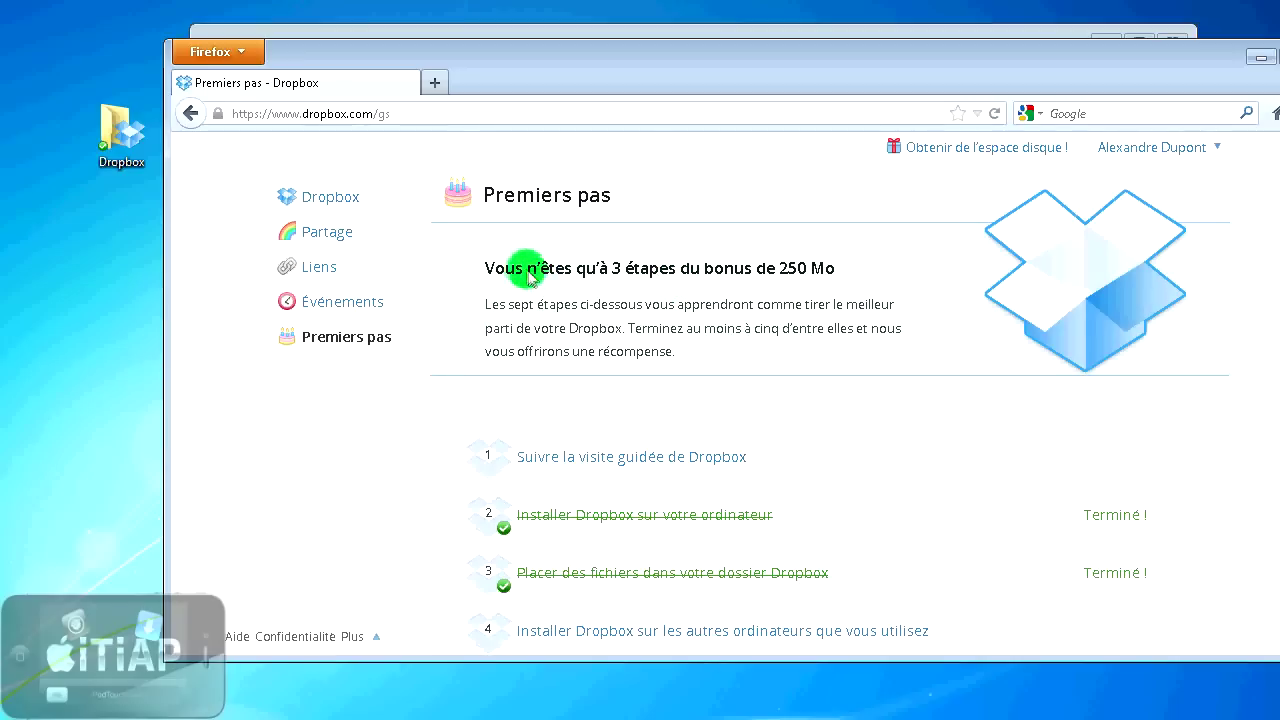
- Review the Premiers pas 250 Mo bonus steps, then choose Se déconnecter from the account menu
left_click_drag(505, 268, 824, 272)
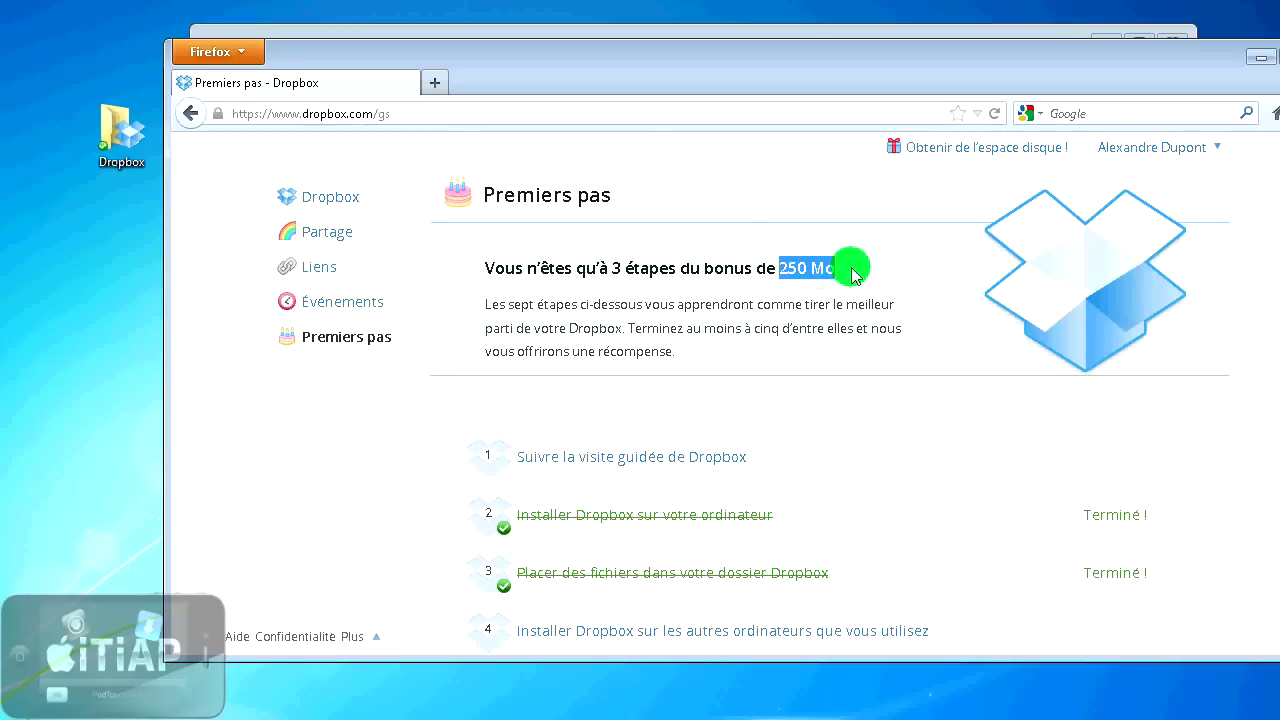
scroll(837, 330, "down", 4)
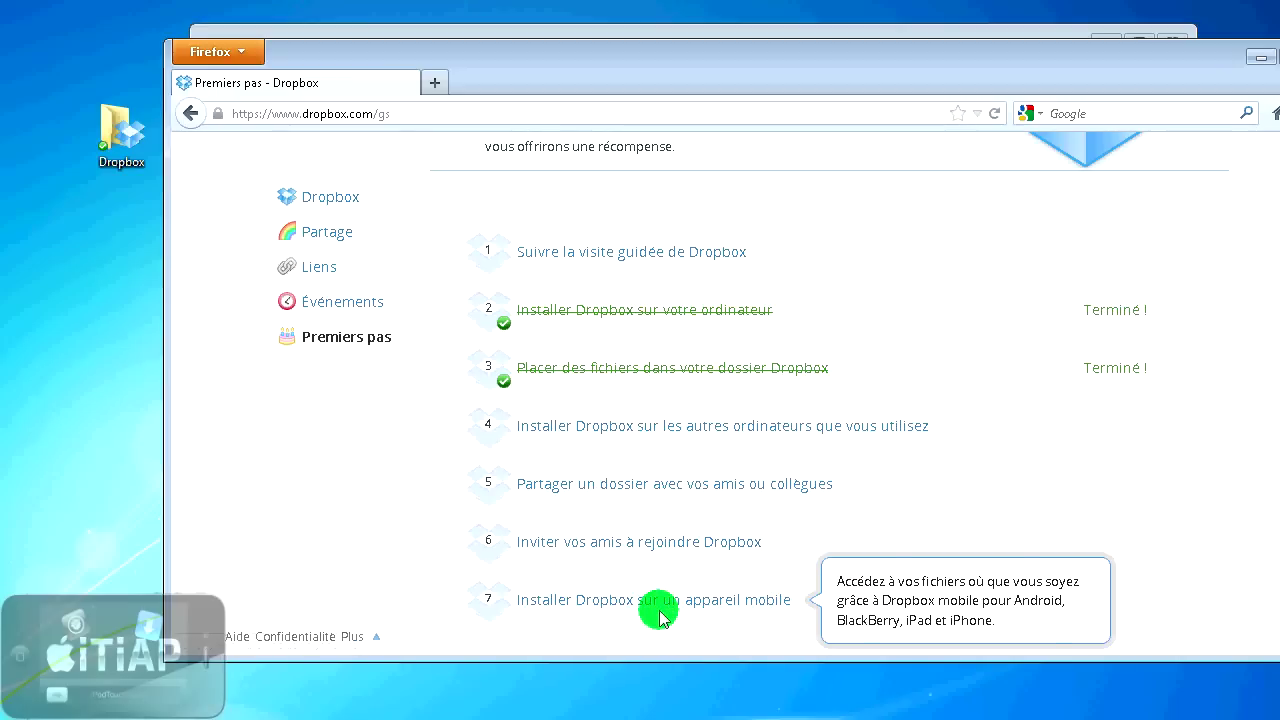
scroll(726, 423, "up", 4)
left_click_drag(788, 268, 835, 268)
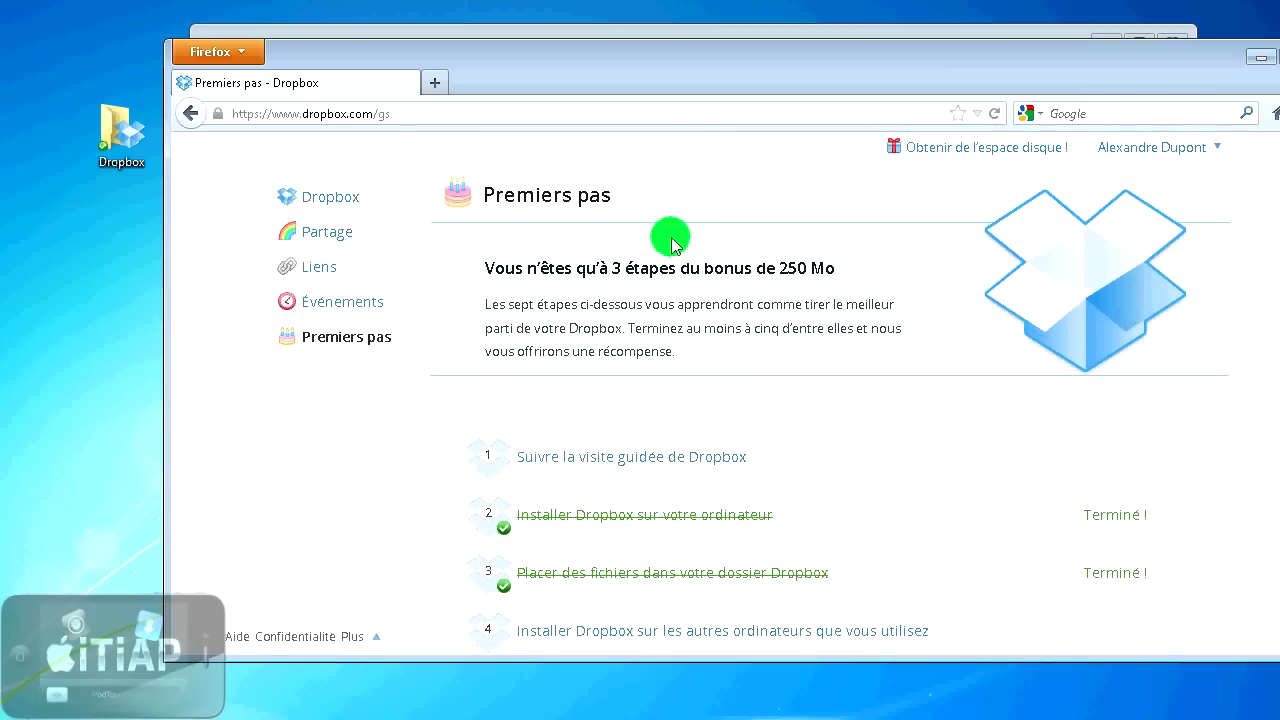
left_click(1214, 146)
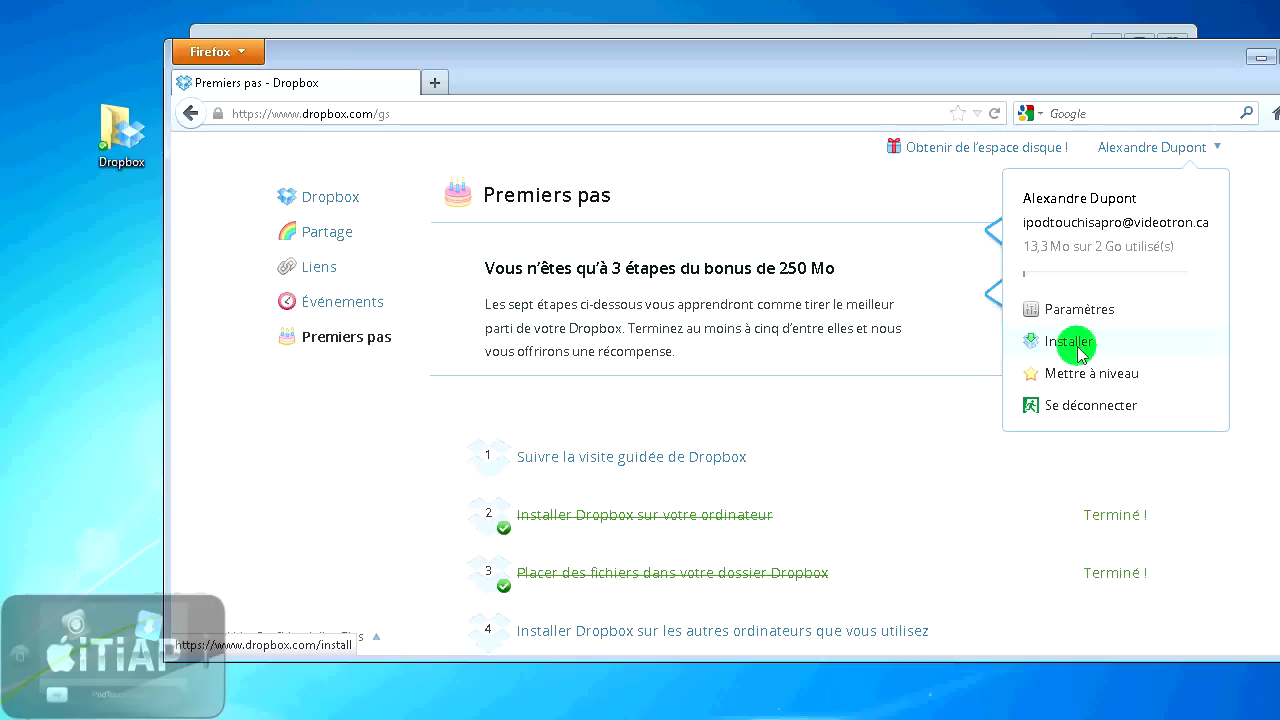
left_click(1087, 410)
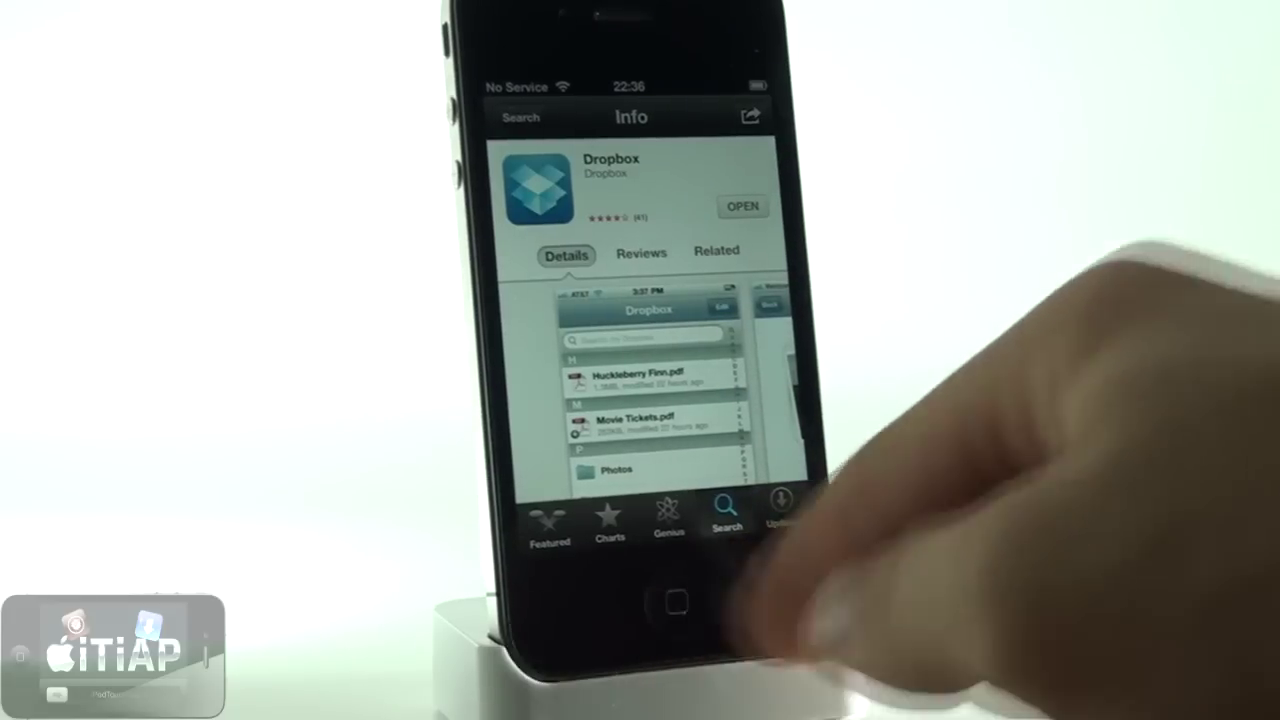
- Return to the iPhone home screen and launch the Dropbox app
left_click(665, 615)
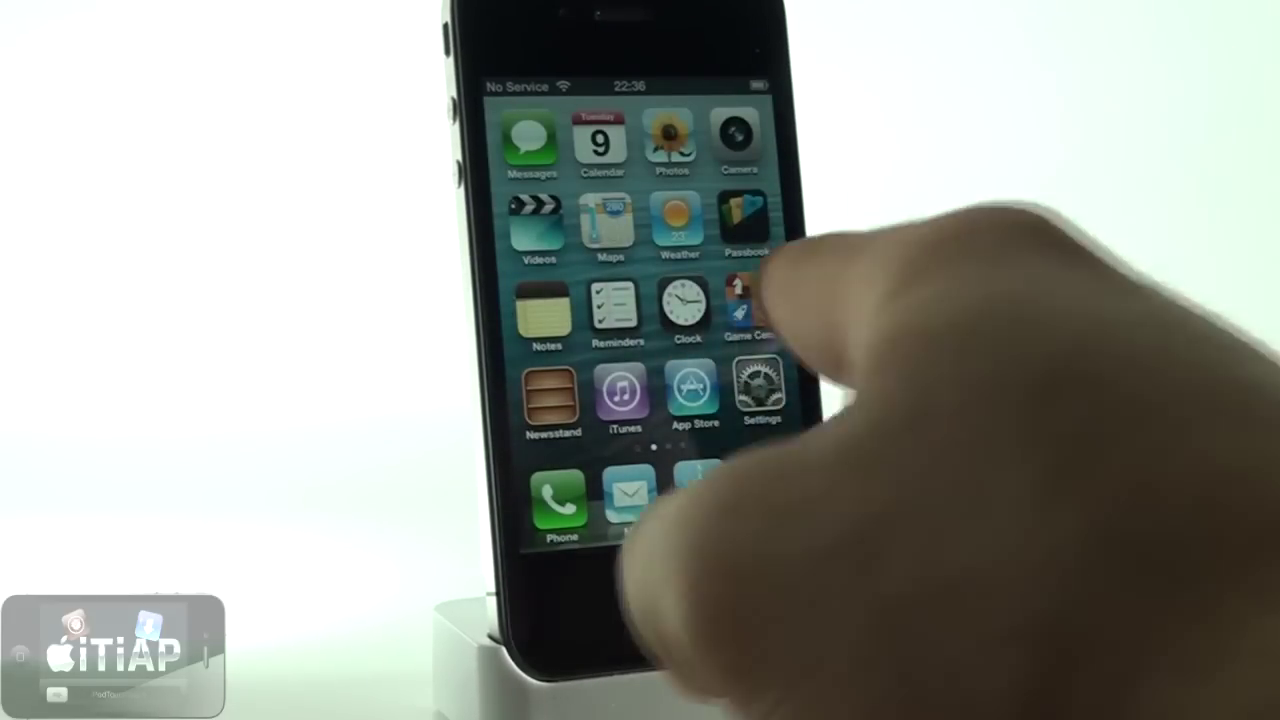
left_click_drag(760, 300, 560, 320)
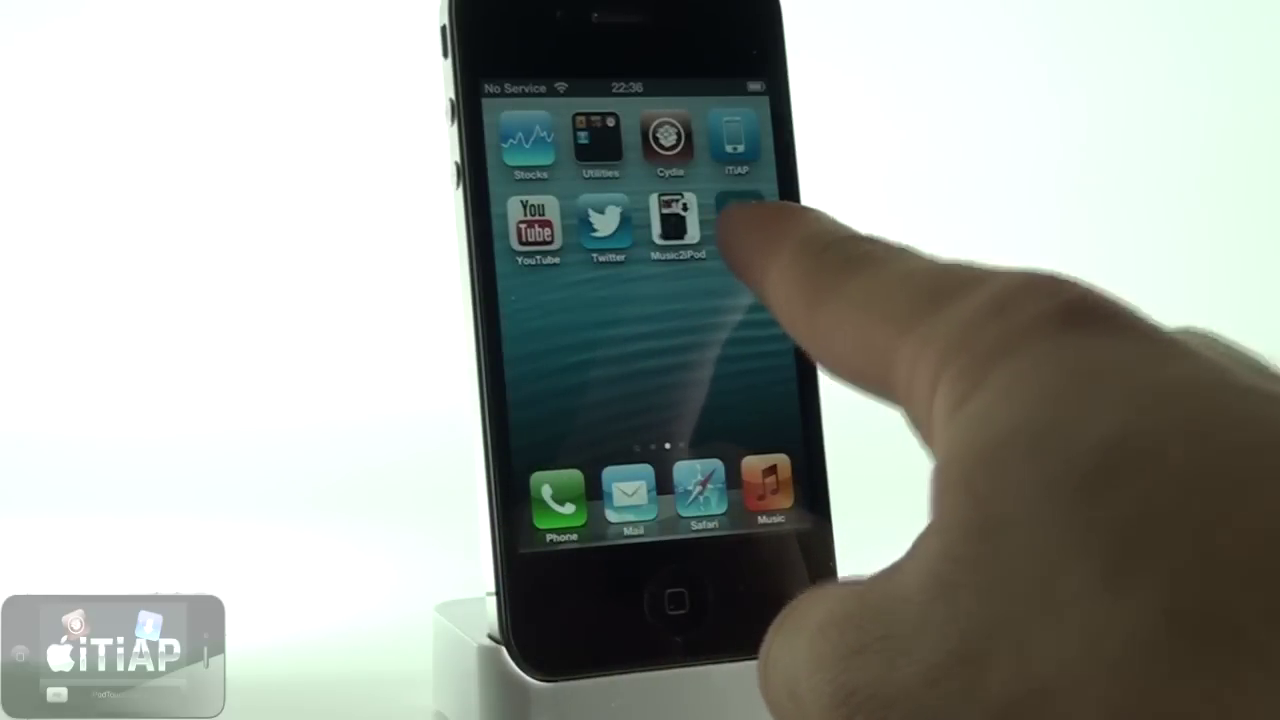
left_click(740, 218)
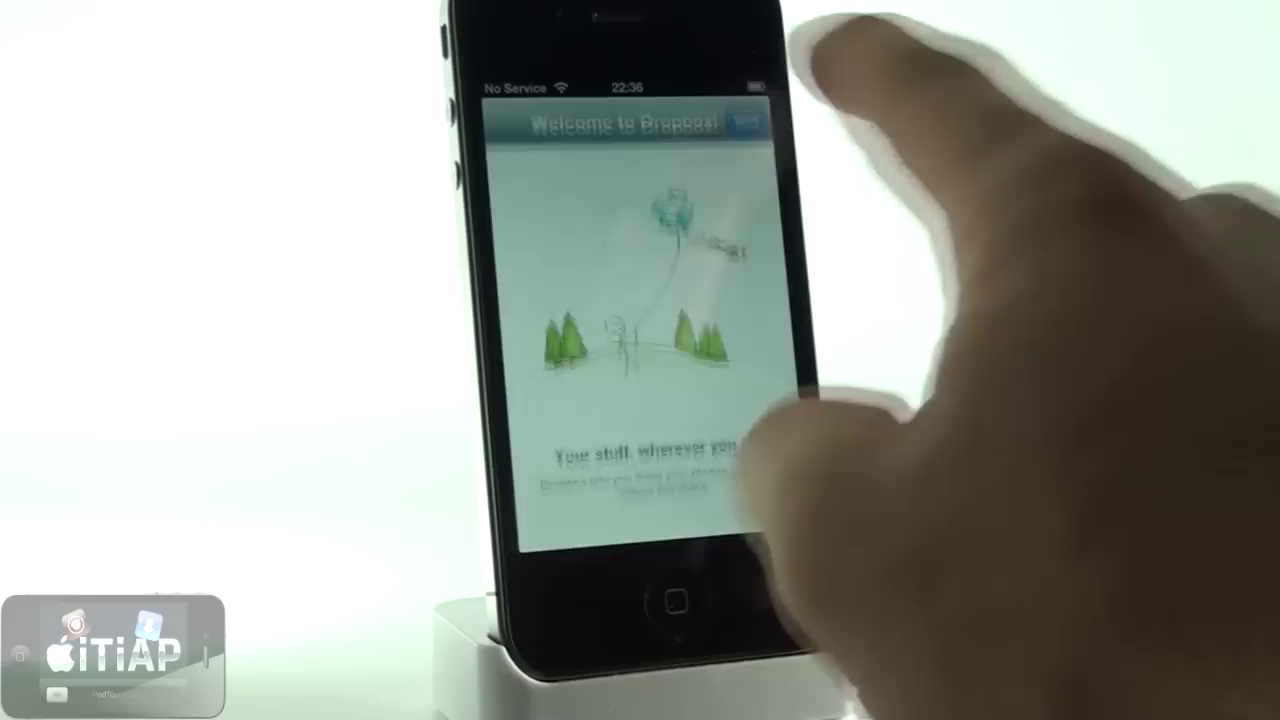
- Choose I'm already a Dropbox user, enter the account e-mail and password, and log in
left_click(745, 116)
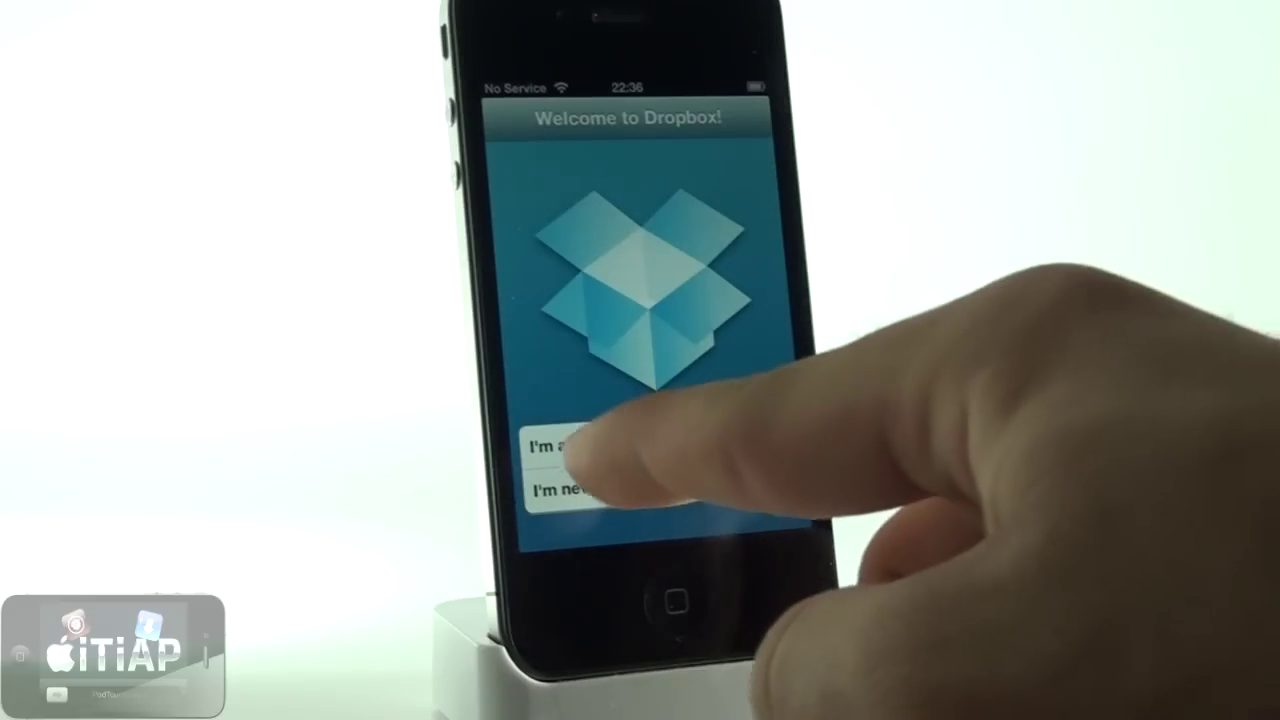
left_click(630, 440)
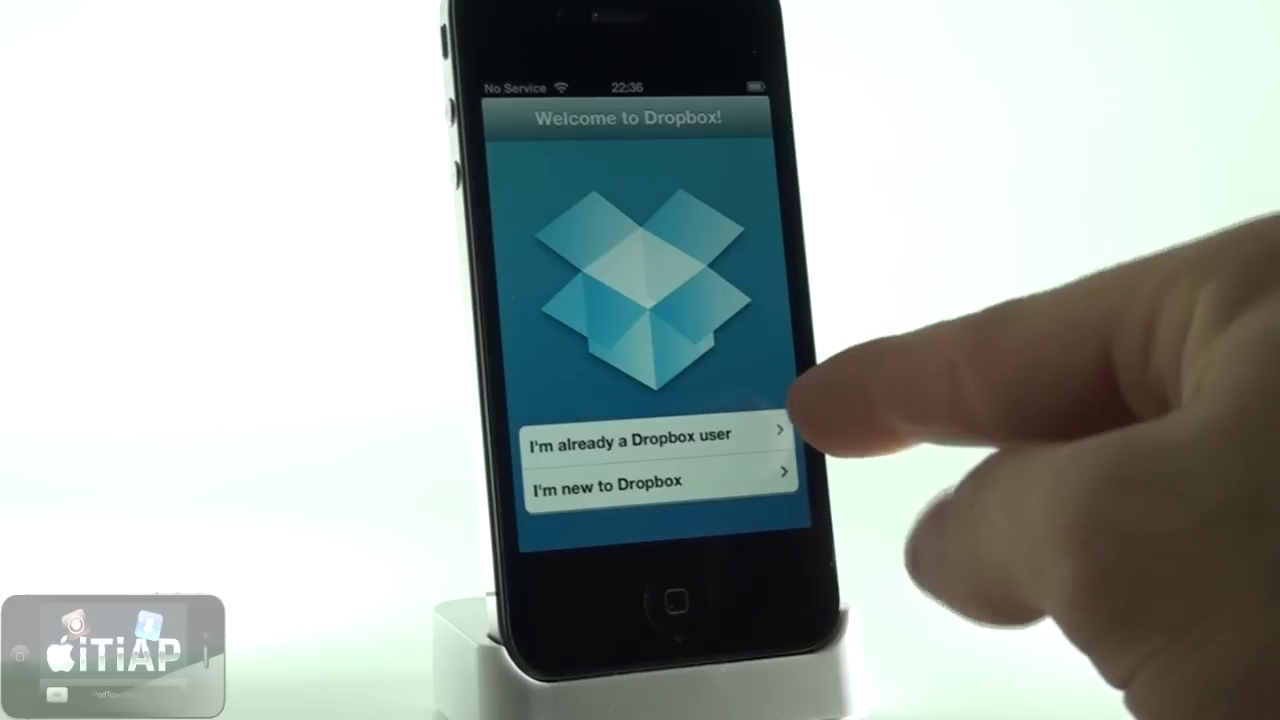
left_click(770, 435)
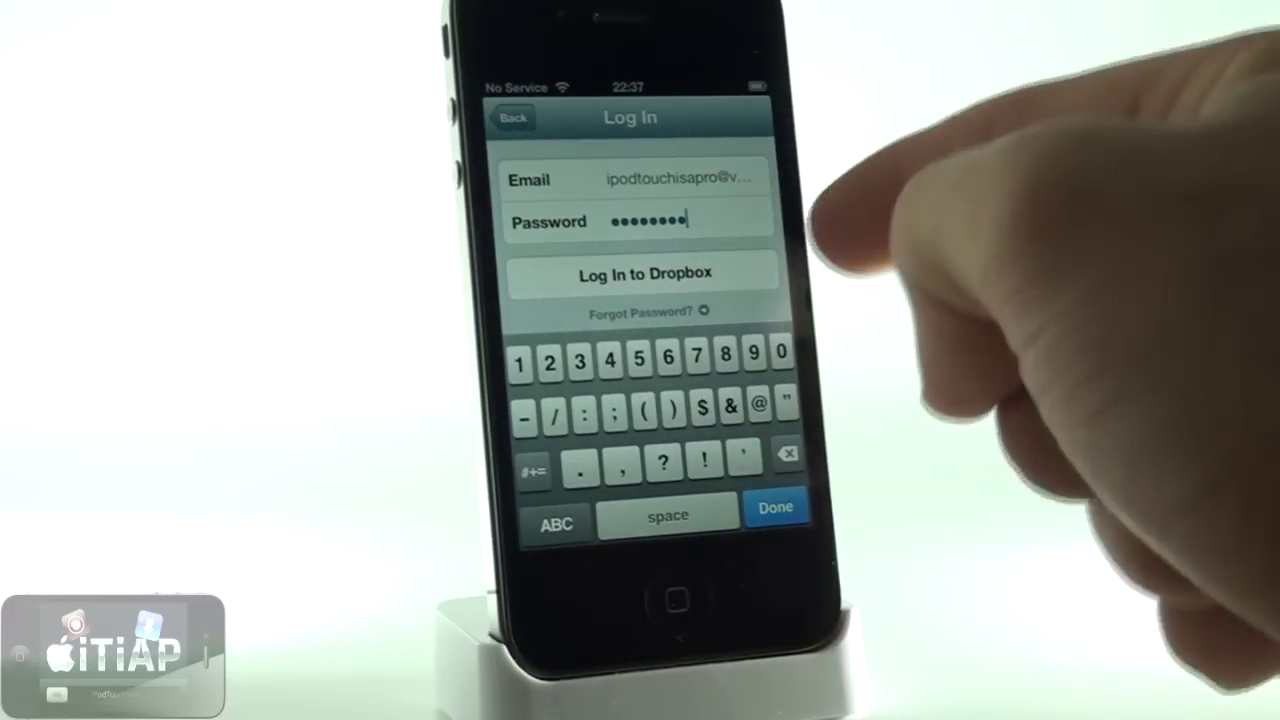
left_click(775, 507)
left_click(645, 273)
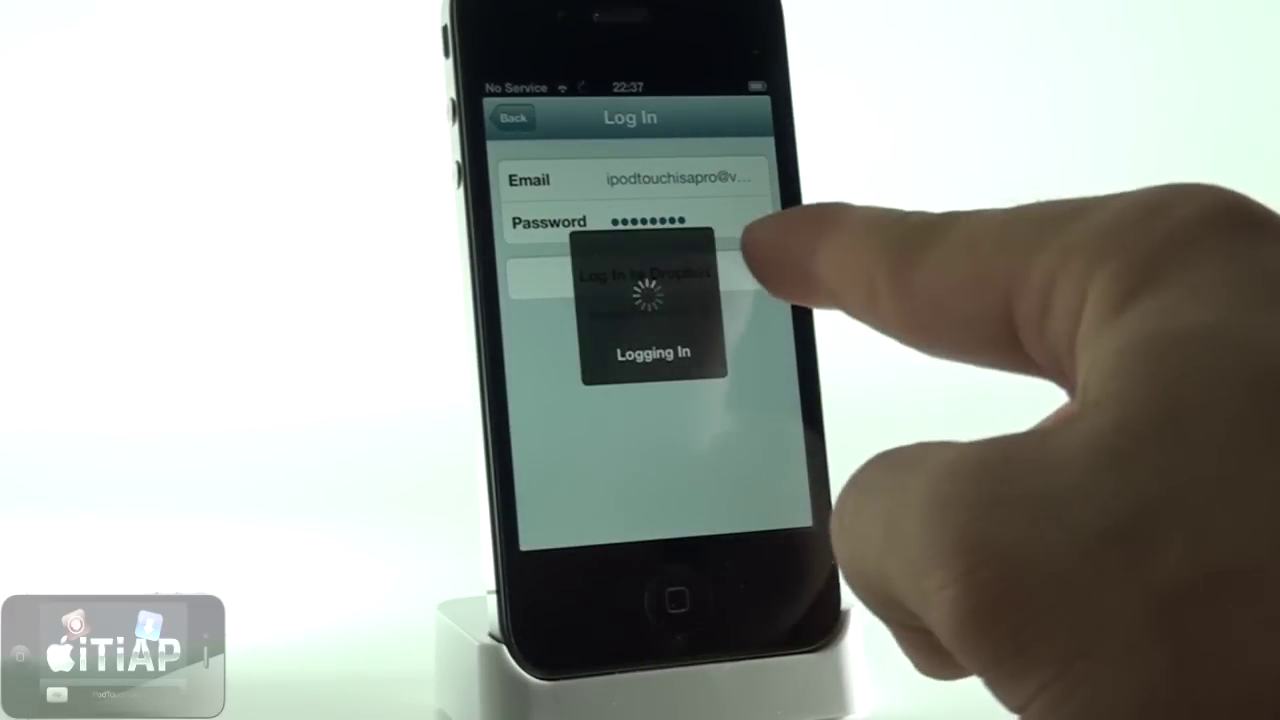